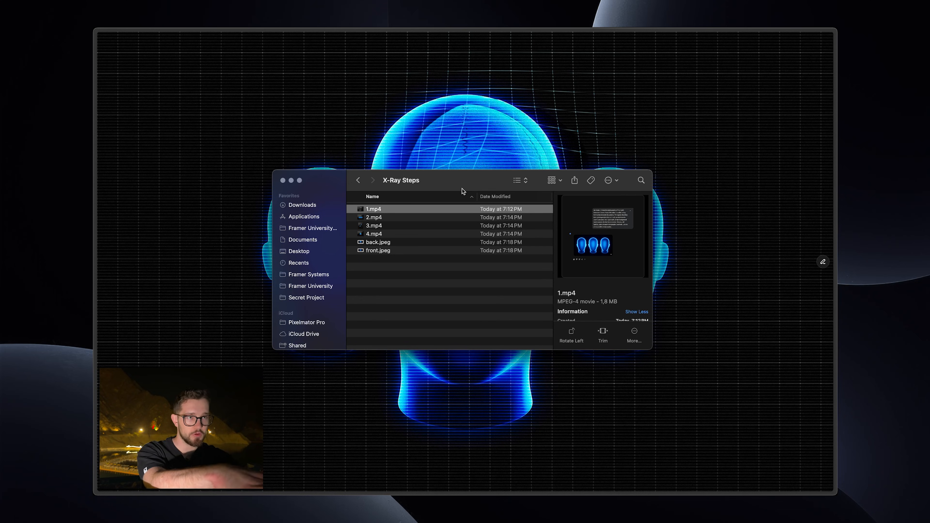
Preview 1.mp4 in Quick Look, replay it, then advance to 2.mp4
{"action": "key", "text": "space"}
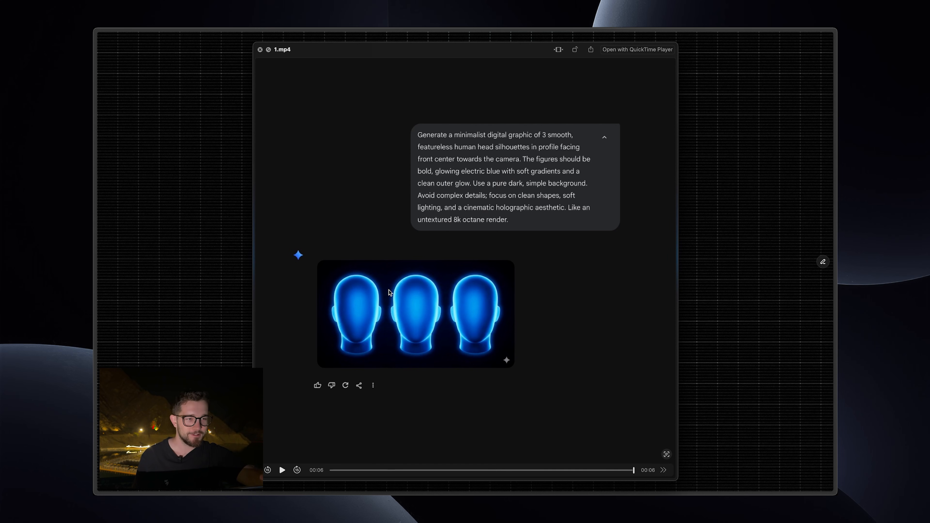
{"action": "left_click", "coordinate": [541, 470]}
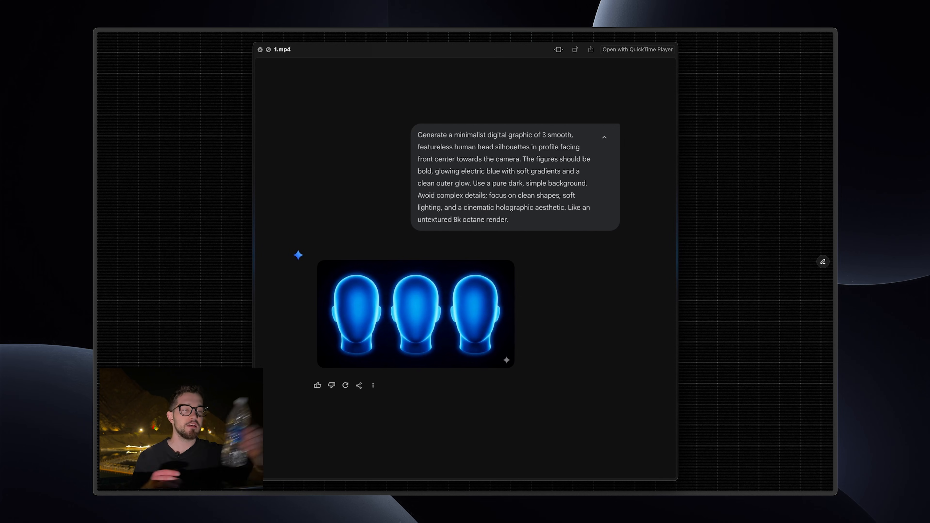
{"action": "key", "text": "Right"}
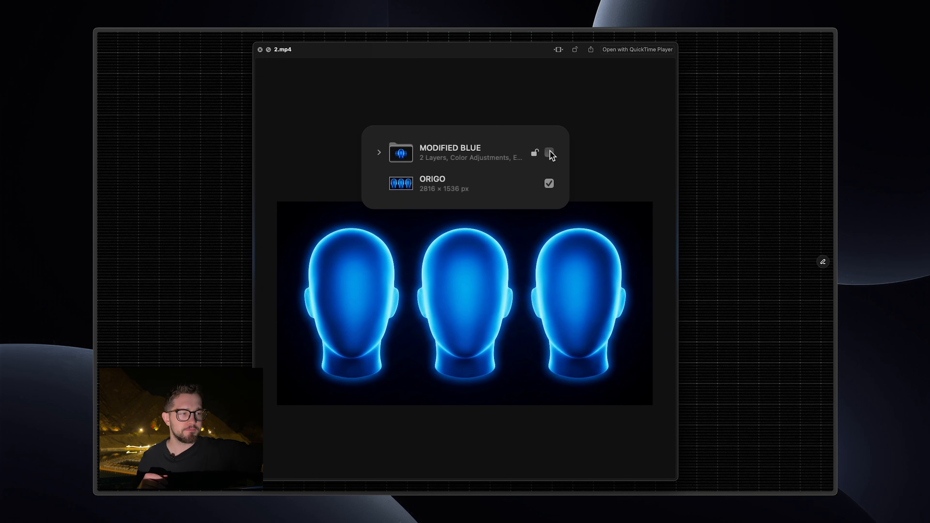
Rewind 2.mp4, then scrub 3.mp4 to its generated skulls and advance to 4.mp4
{"action": "left_click_drag", "start_coordinate": [337, 471], "coordinate": [394, 464]}
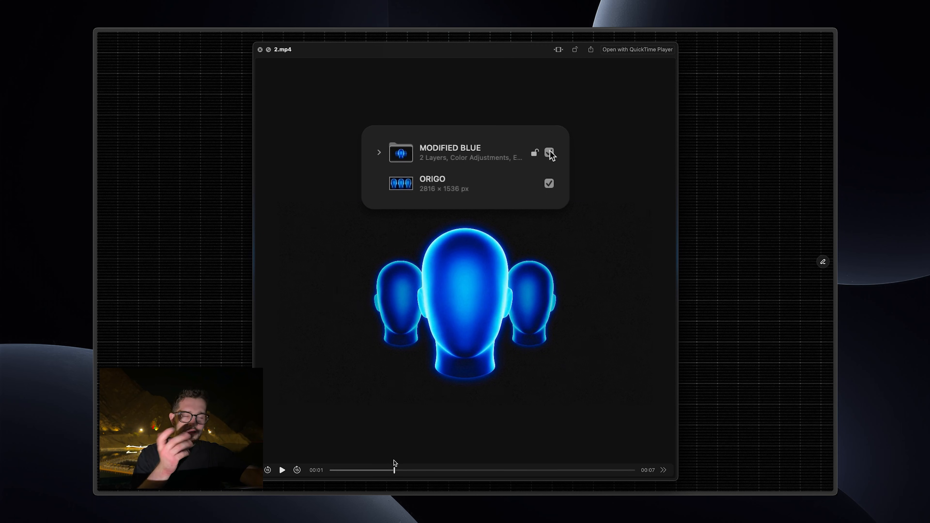
{"action": "key", "text": "Right"}
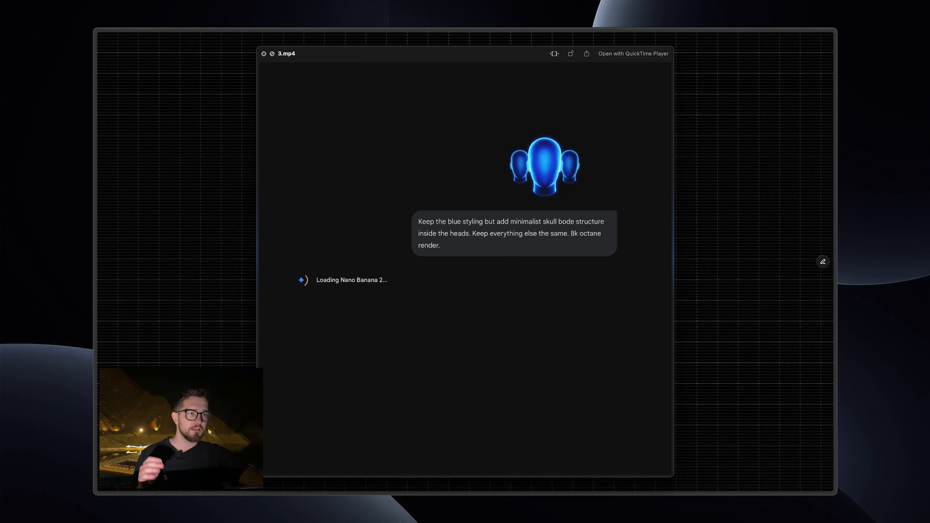
{"action": "left_click", "coordinate": [284, 468]}
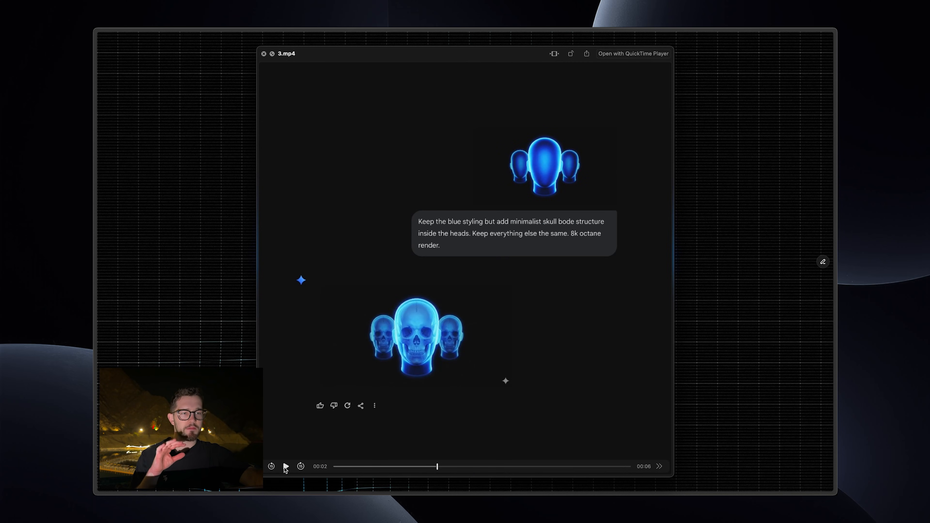
{"action": "left_click", "coordinate": [351, 467]}
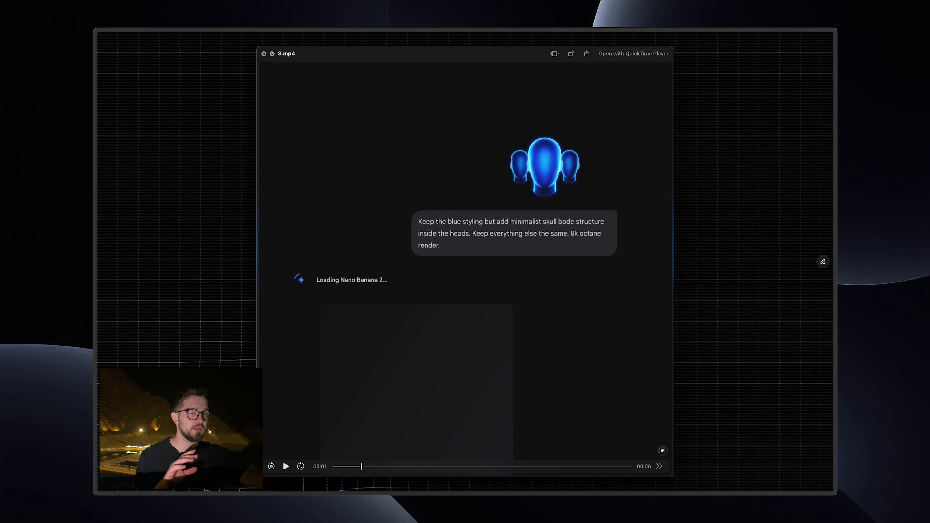
{"action": "left_click_drag", "start_coordinate": [367, 471], "coordinate": [457, 473]}
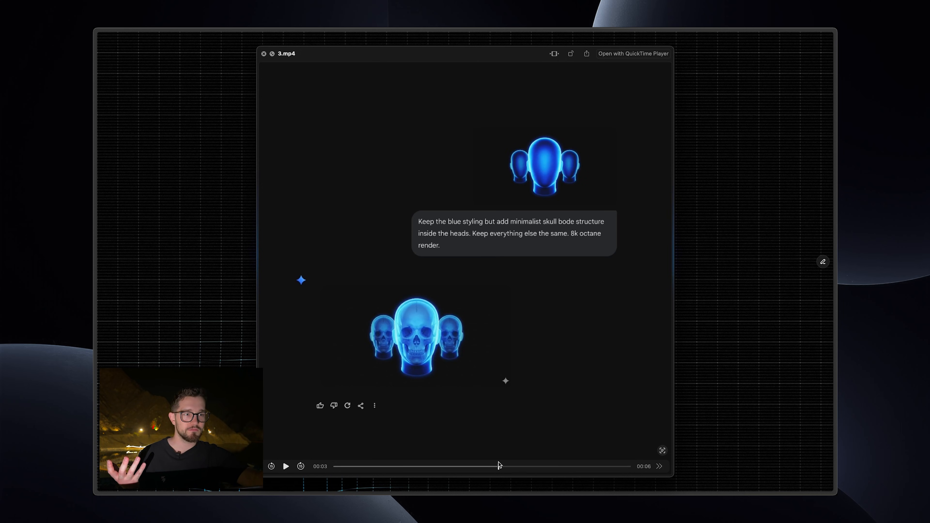
{"action": "key", "text": "Down"}
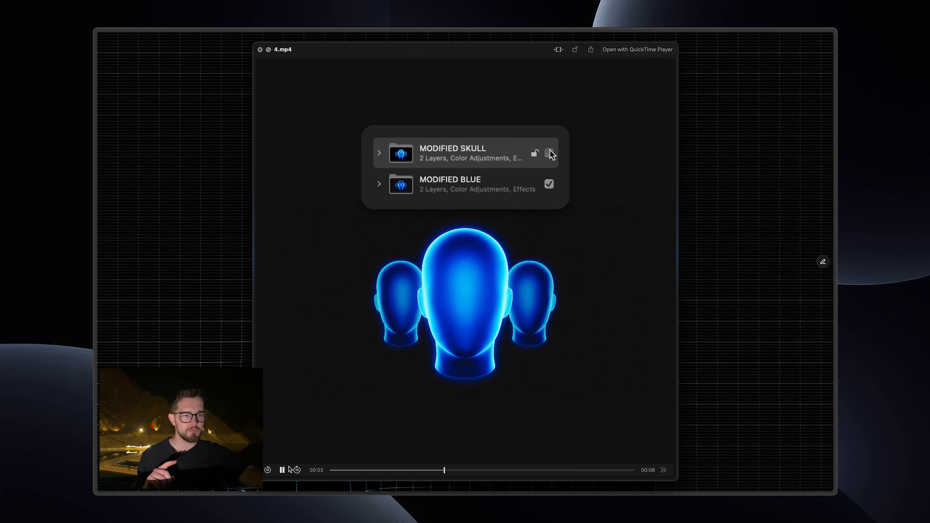
Scrub 4.mp4 back and forth between the blank heads and the skull version
{"action": "left_click", "coordinate": [346, 472]}
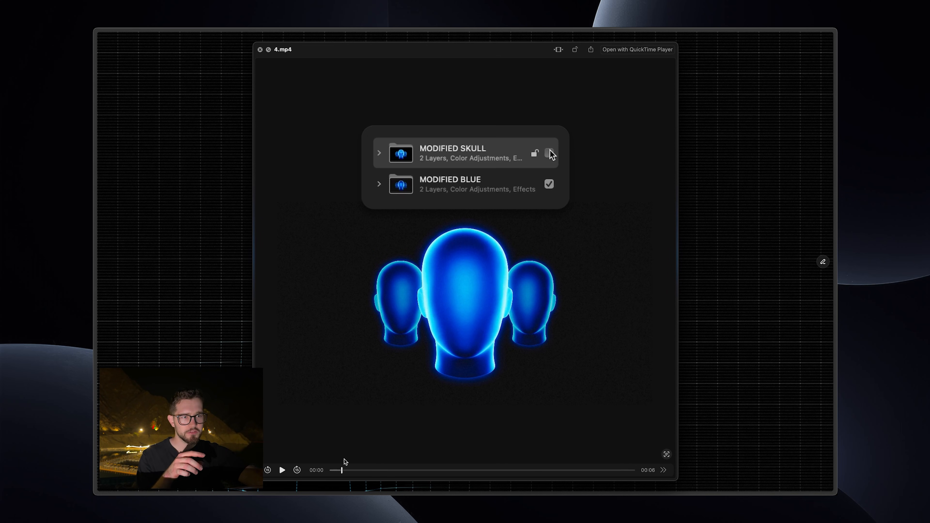
{"action": "left_click_drag", "start_coordinate": [348, 471], "coordinate": [362, 473]}
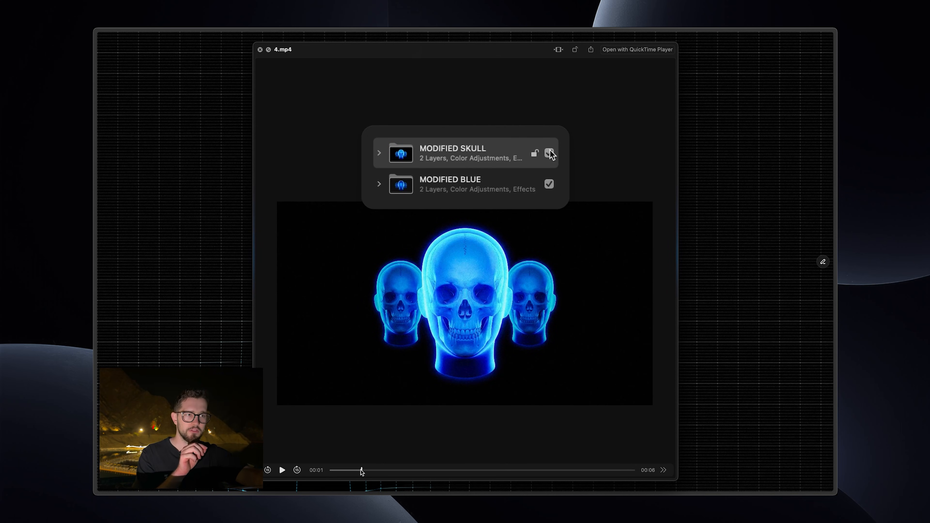
{"action": "left_click_drag", "start_coordinate": [362, 472], "coordinate": [350, 472]}
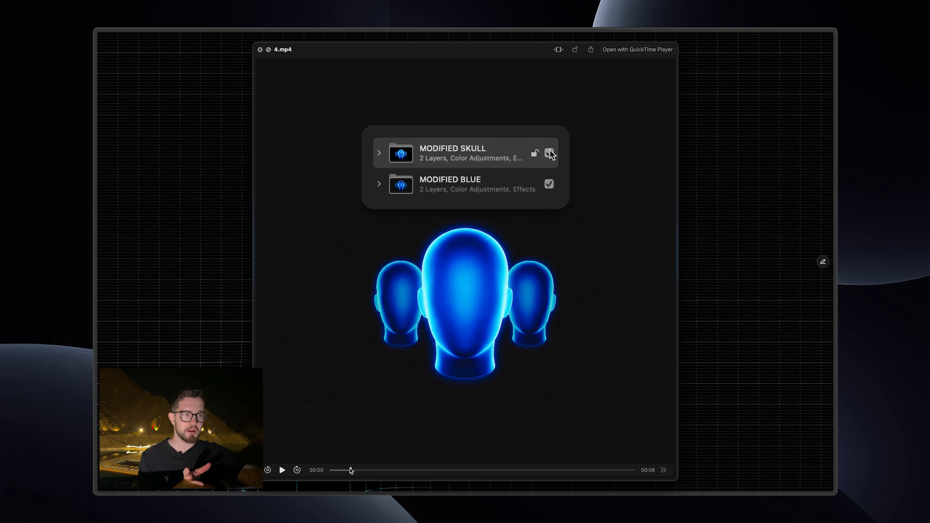
{"action": "left_click_drag", "start_coordinate": [351, 471], "coordinate": [353, 471]}
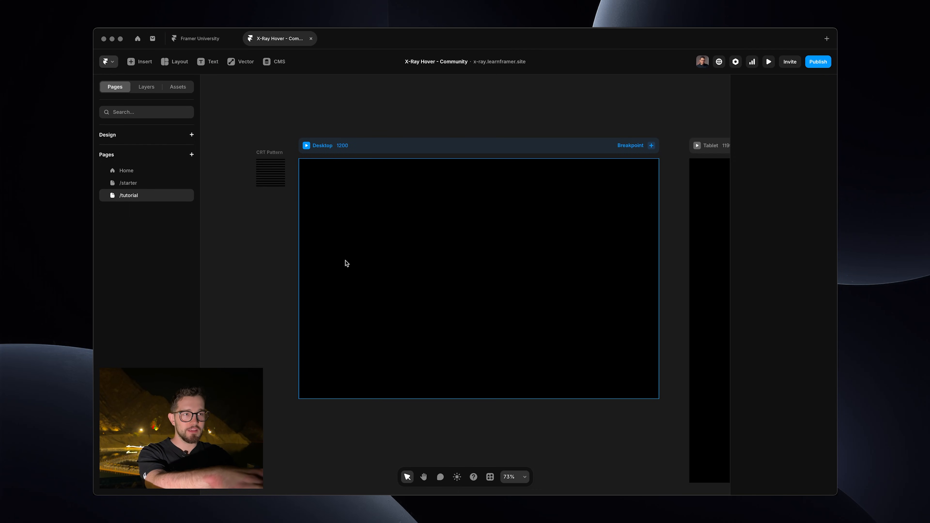
{"action": "scroll", "coordinate": [347, 263], "scroll_direction": "left", "scroll_amount": 2}
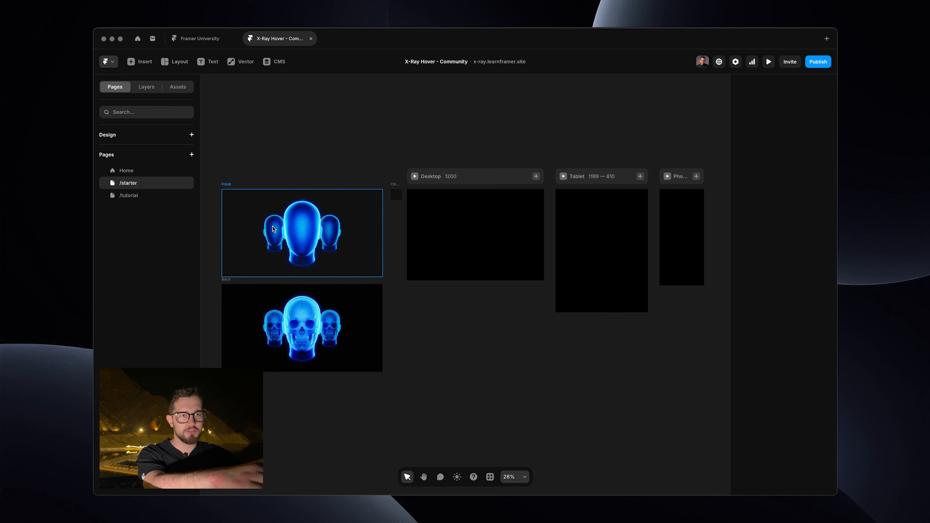
{"action": "scroll", "coordinate": [272, 228], "scroll_direction": "up", "scroll_amount": 3}
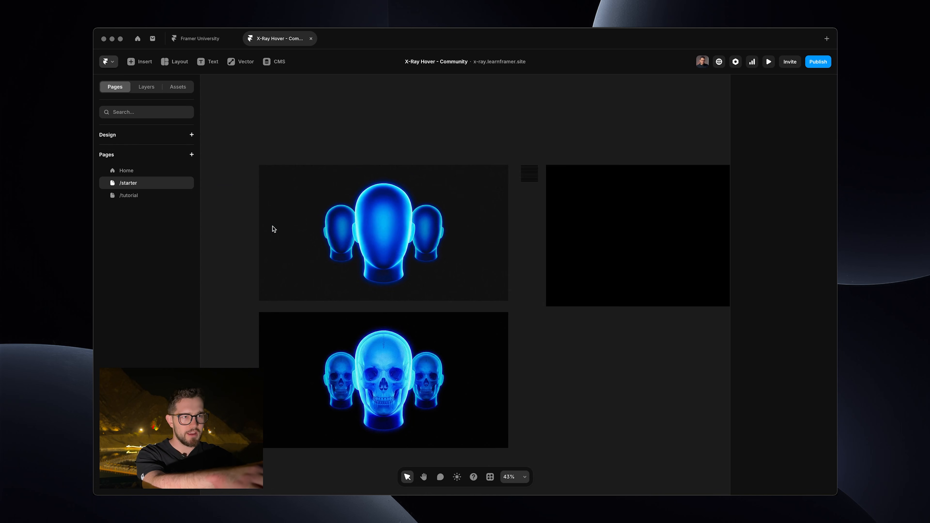
{"action": "left_click", "coordinate": [343, 226]}
{"action": "scroll", "coordinate": [343, 226], "scroll_direction": "down", "scroll_amount": 2}
{"action": "left_click", "coordinate": [358, 326], "text": "shift"}
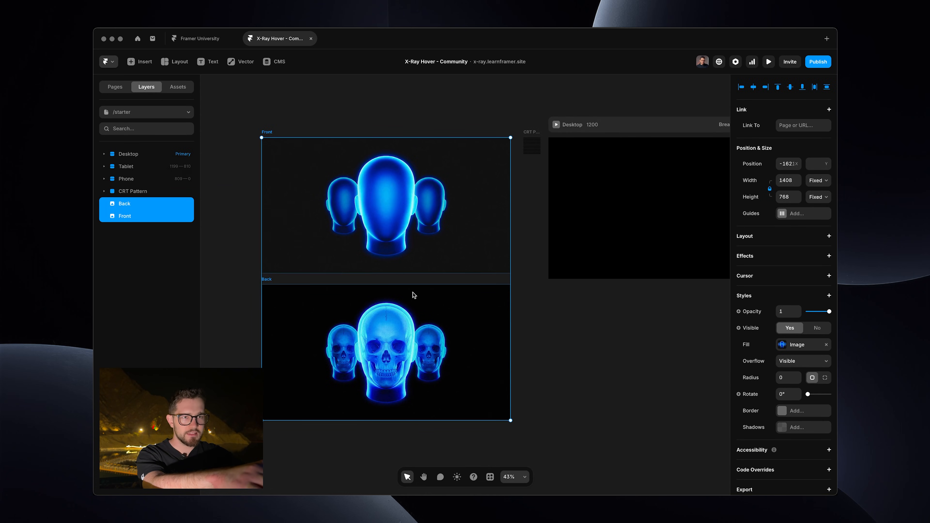
{"action": "scroll", "coordinate": [793, 368], "scroll_direction": "down", "scroll_amount": 1}
{"action": "left_click", "coordinate": [787, 485]}
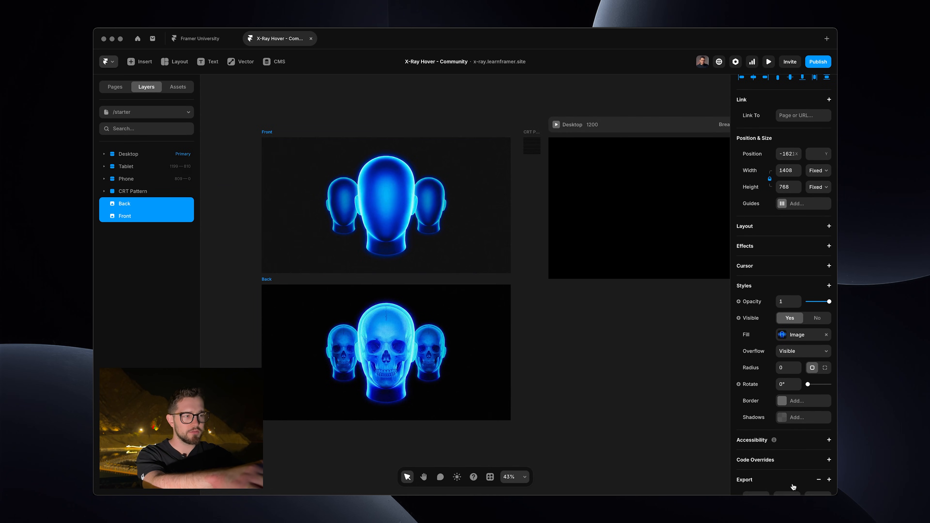
{"action": "scroll", "coordinate": [792, 476], "scroll_direction": "down", "scroll_amount": 2}
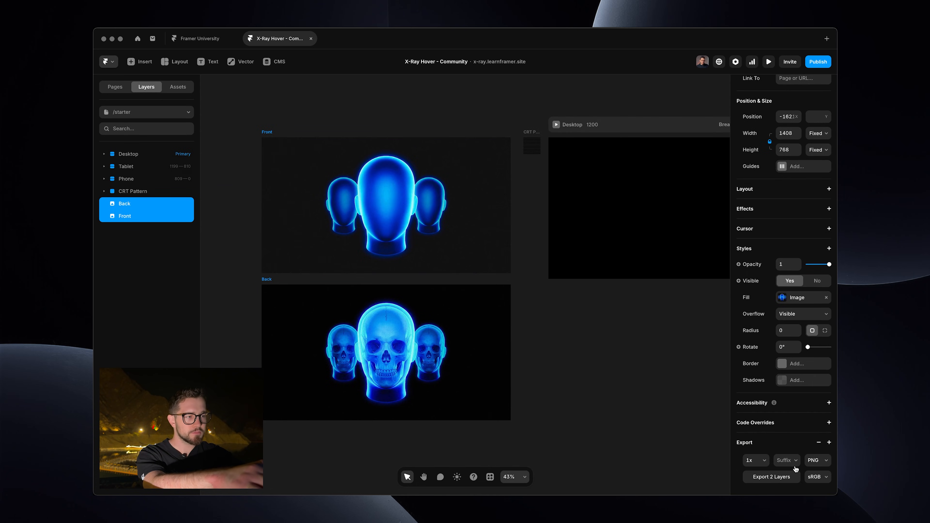
{"action": "left_click", "coordinate": [819, 444]}
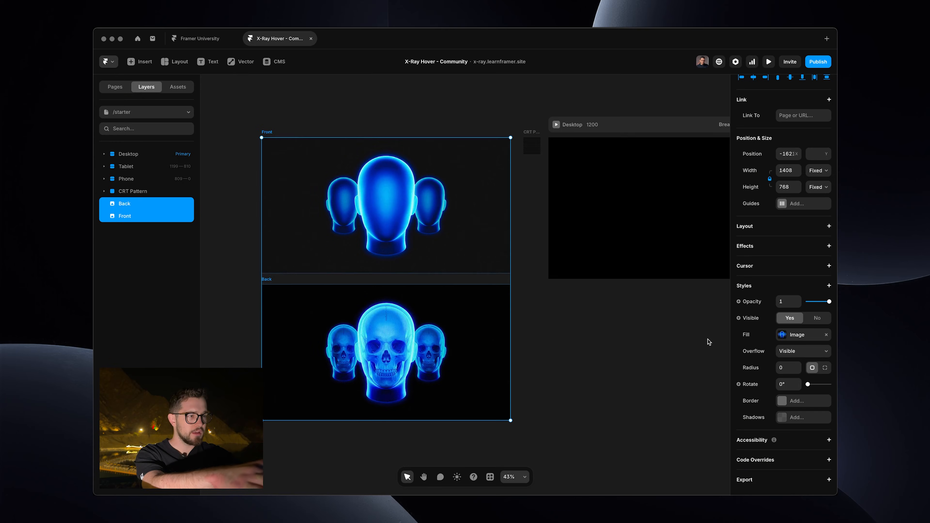
{"action": "scroll", "coordinate": [595, 422], "scroll_direction": "down", "scroll_amount": 3}
{"action": "scroll", "coordinate": [595, 422], "scroll_direction": "up", "scroll_amount": 3}
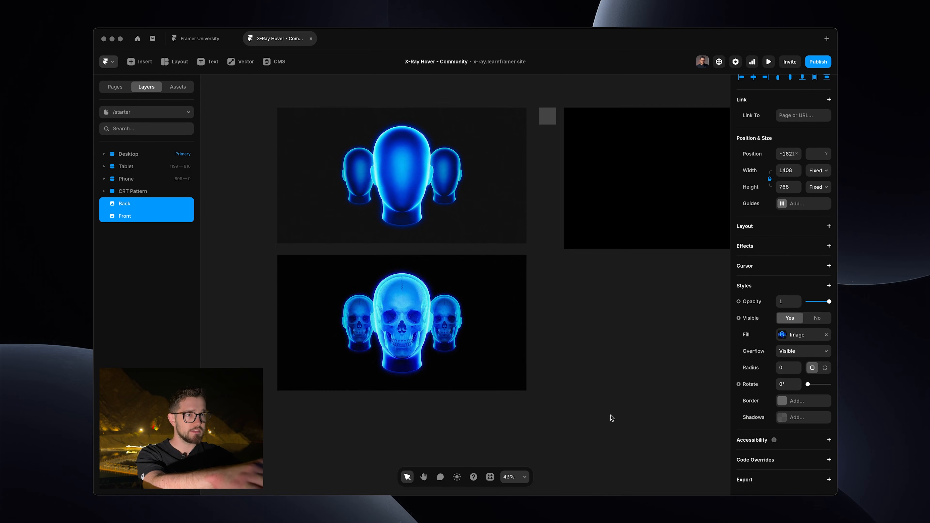
{"action": "left_click", "coordinate": [116, 87]}
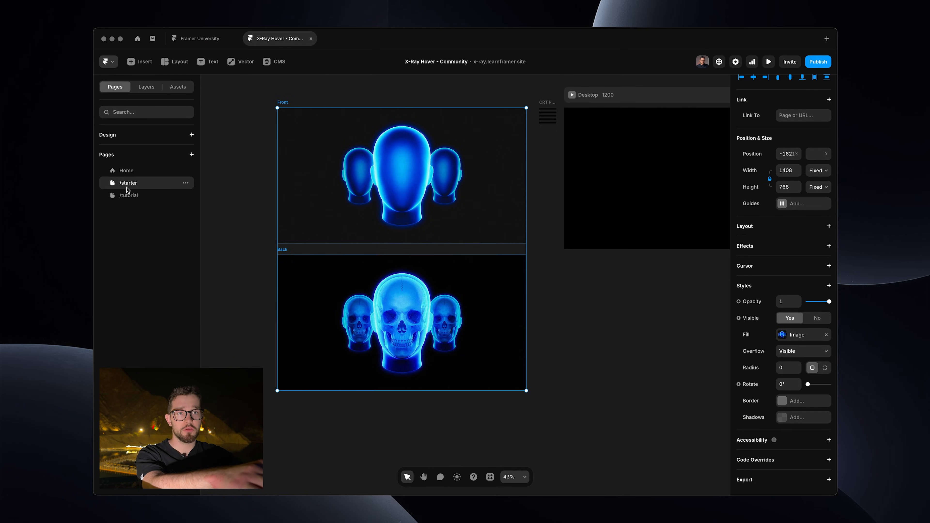
{"action": "left_click", "coordinate": [129, 195]}
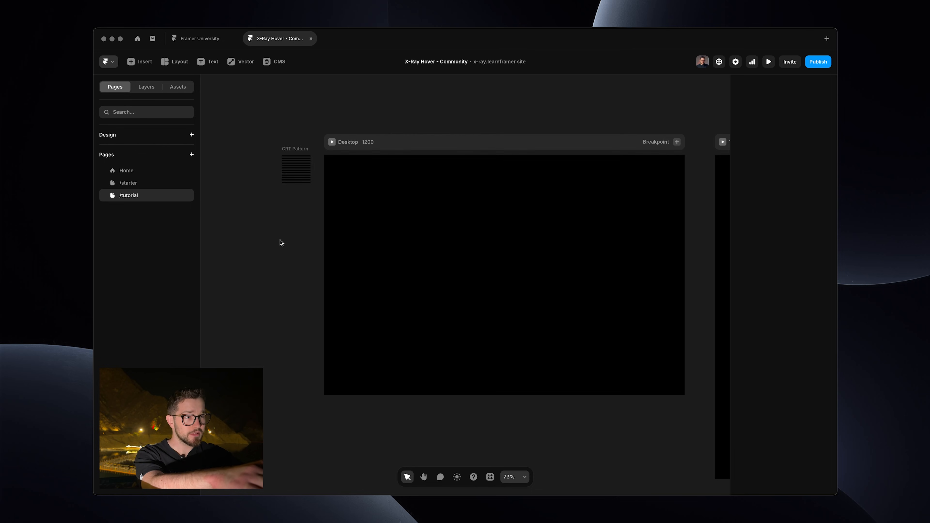
Switch from the Framer editor to the browser's Framer University resources library
{"action": "scroll", "coordinate": [281, 242], "scroll_direction": "right", "scroll_amount": 2}
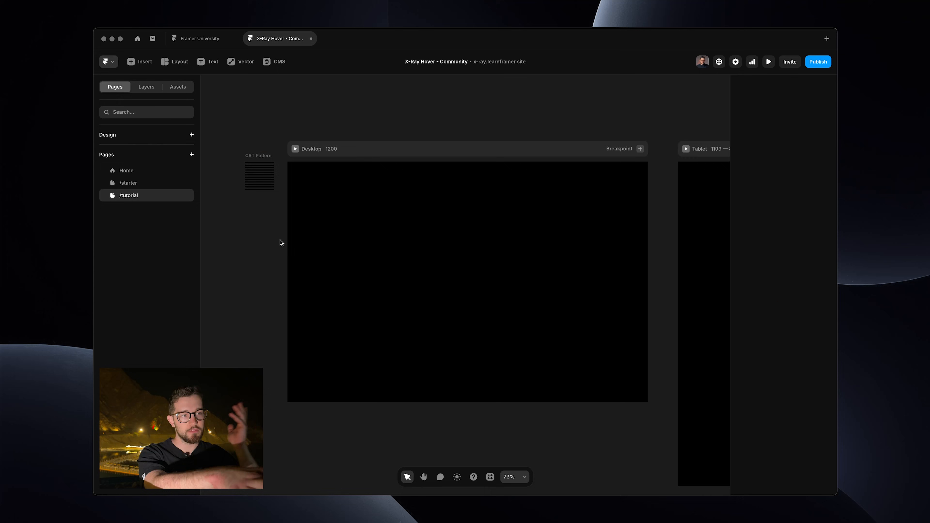
{"action": "key", "text": "super+Tab"}
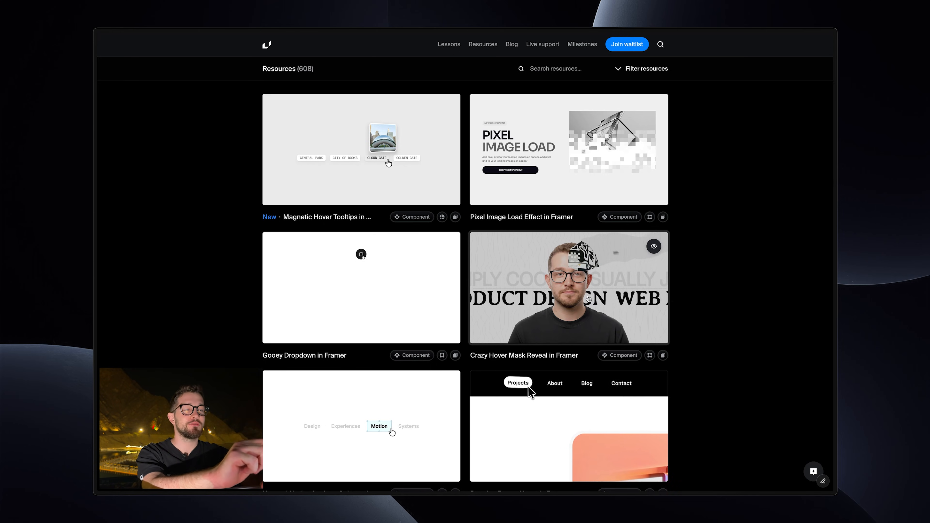
Search resources for 'crazy', open Crazy Hover Mask Reveal in Framer, and copy the component
{"action": "left_click", "coordinate": [556, 70]}
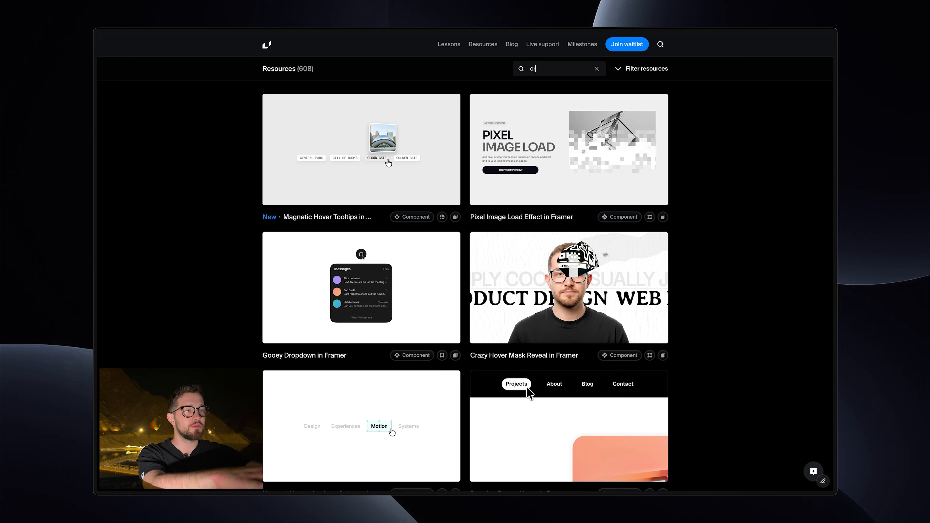
{"action": "type", "text": "crazy"}
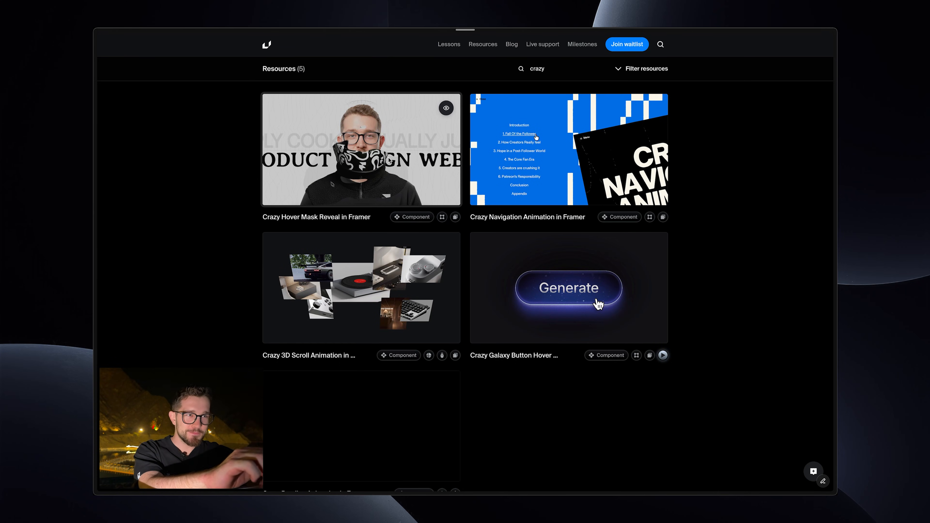
{"action": "left_click", "coordinate": [363, 127]}
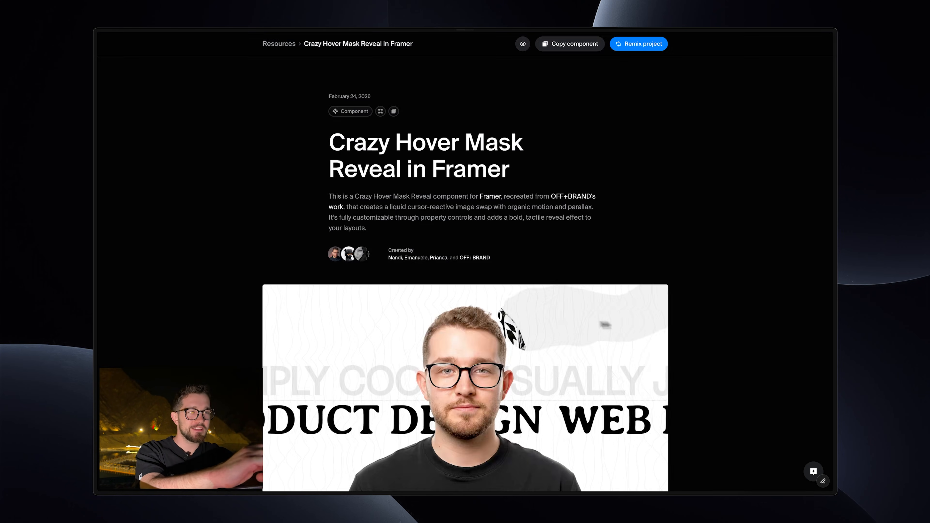
{"action": "left_click", "coordinate": [568, 47]}
{"action": "key", "text": "super+Tab"}
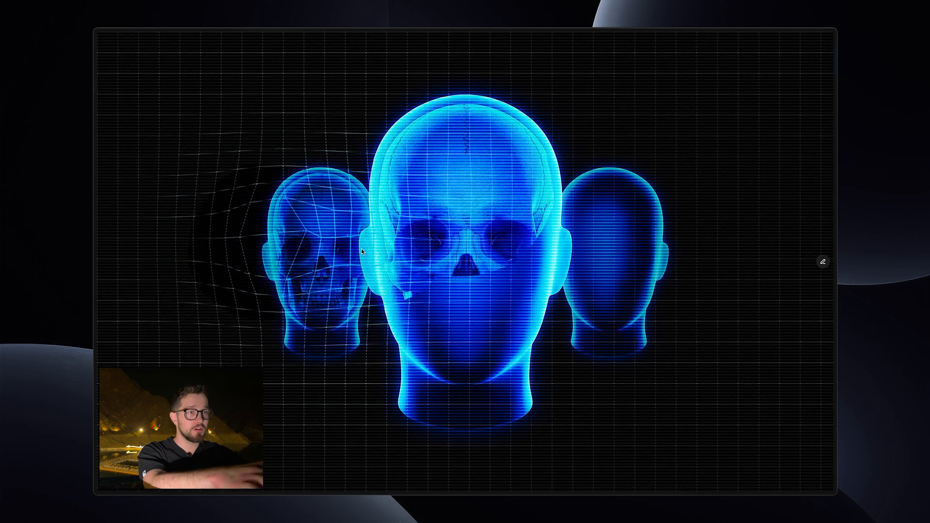
Paste the Hover Mask Reveal into the Hero, enlarge it to about 548×523, and set Height to Fill
{"action": "key", "text": "super+Tab"}
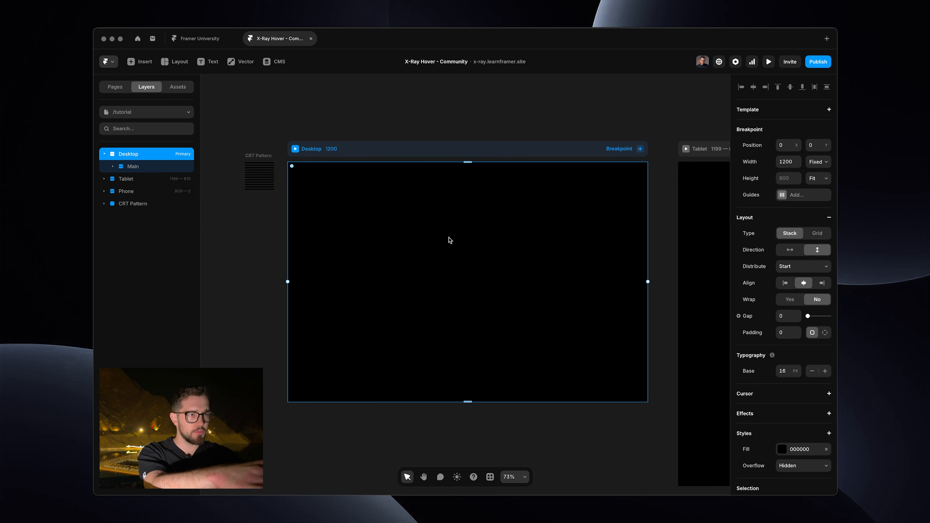
{"action": "key", "text": "super+v"}
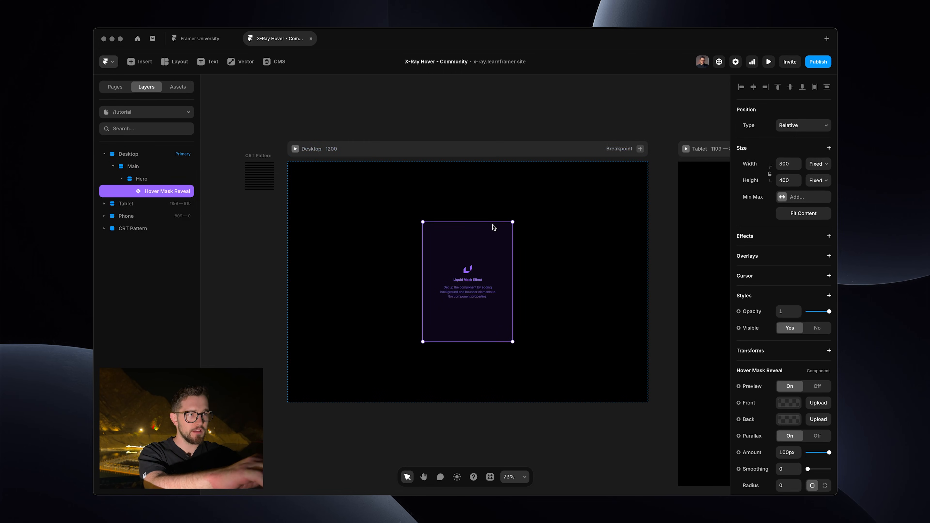
{"action": "key", "text": "alt"}
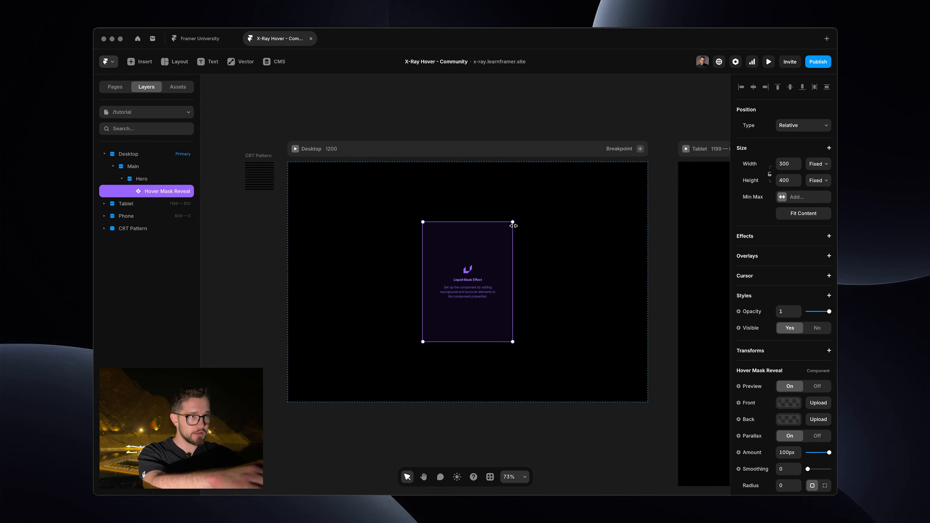
{"action": "left_click_drag", "start_coordinate": [513, 222], "coordinate": [550, 203]}
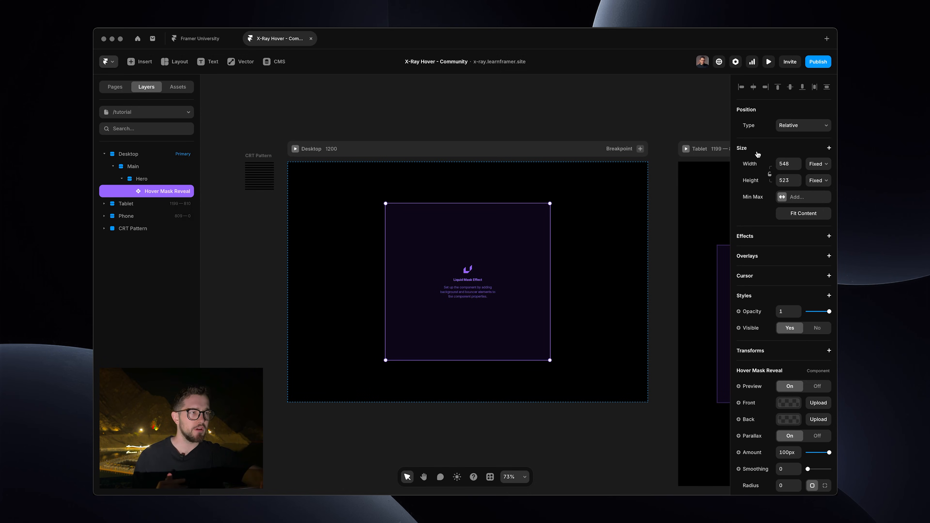
{"action": "left_click", "coordinate": [813, 180]}
{"action": "left_click", "coordinate": [820, 197]}
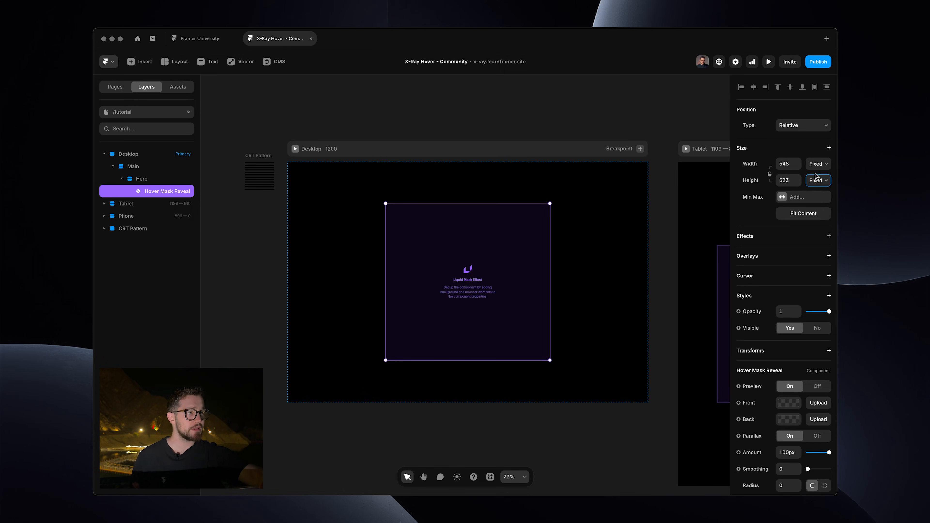
{"action": "left_click", "coordinate": [817, 165]}
Set the component's Width to Fill, then preview the page widened to test the layout
{"action": "left_click", "coordinate": [813, 182]}
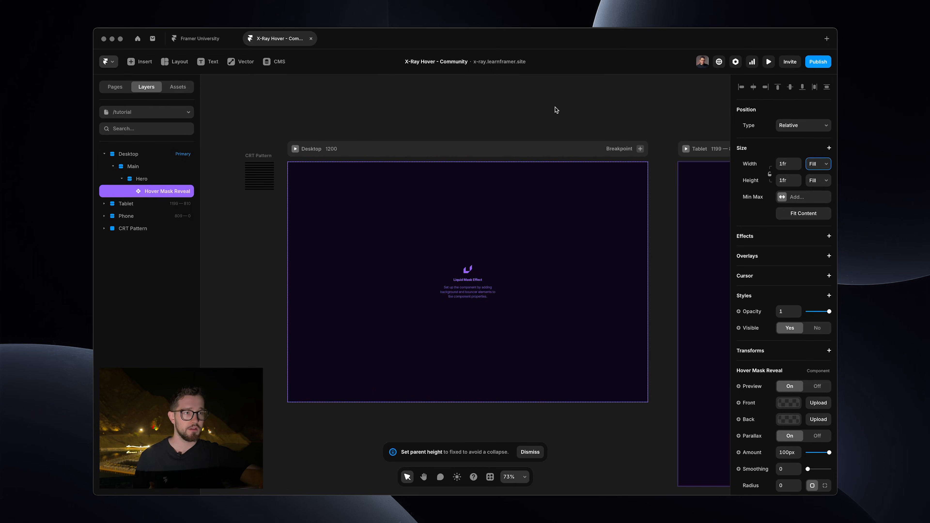
{"action": "key", "text": "super+p"}
{"action": "left_click_drag", "start_coordinate": [720, 272], "coordinate": [768, 280]}
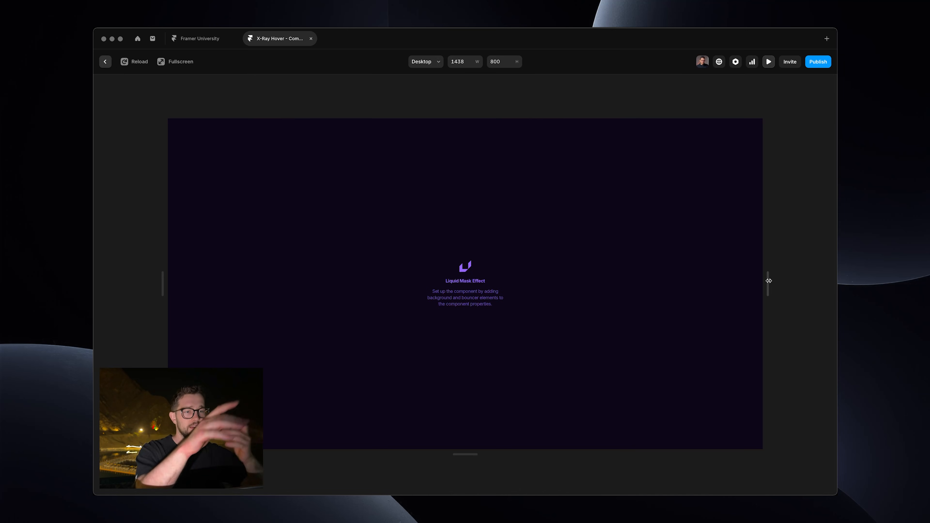
{"action": "key", "text": "Escape"}
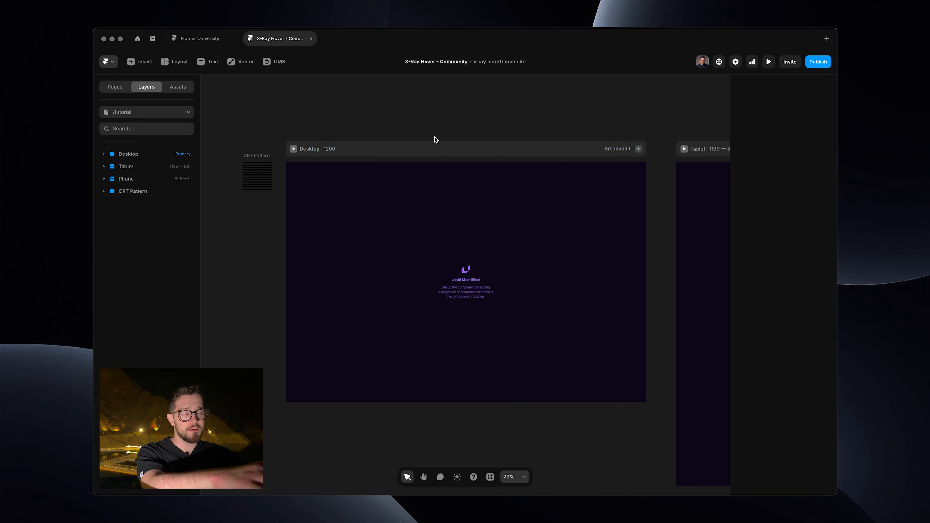
Select the Hover Mask Reveal and zoom in and out to inspect its setup instructions
{"action": "left_click", "coordinate": [426, 262]}
{"action": "scroll", "coordinate": [470, 297], "scroll_direction": "up", "scroll_amount": 5}
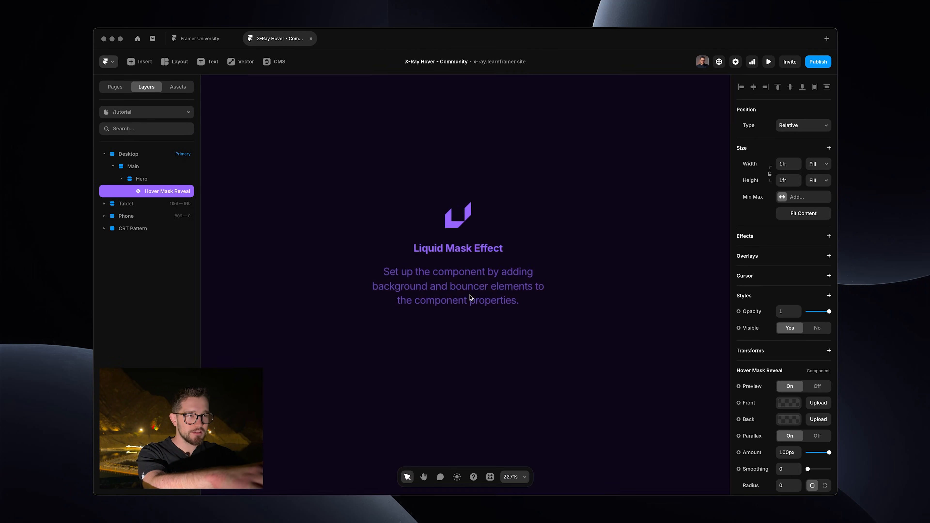
{"action": "scroll", "coordinate": [433, 263], "scroll_direction": "up", "scroll_amount": 1}
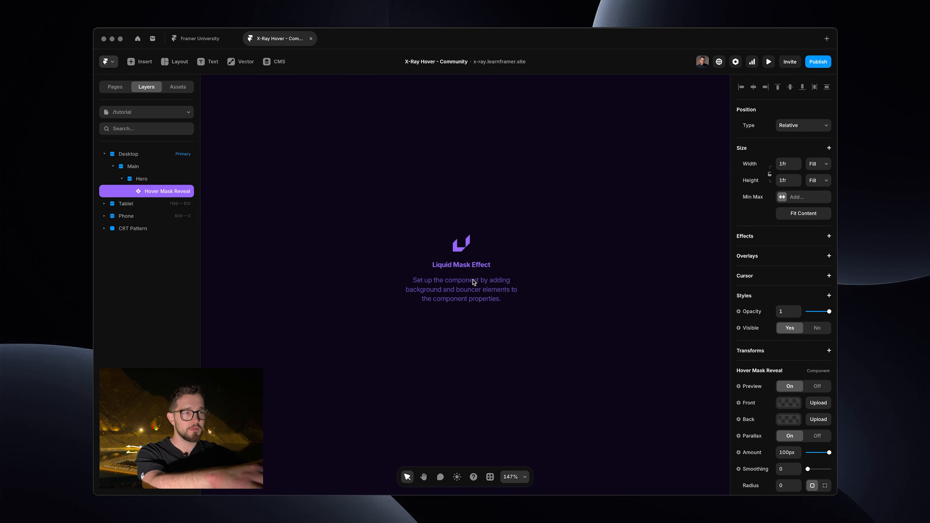
{"action": "scroll", "coordinate": [461, 293], "scroll_direction": "down", "scroll_amount": 5}
{"action": "scroll", "coordinate": [475, 277], "scroll_direction": "up", "scroll_amount": 5}
{"action": "scroll", "coordinate": [476, 278], "scroll_direction": "down", "scroll_amount": 1}
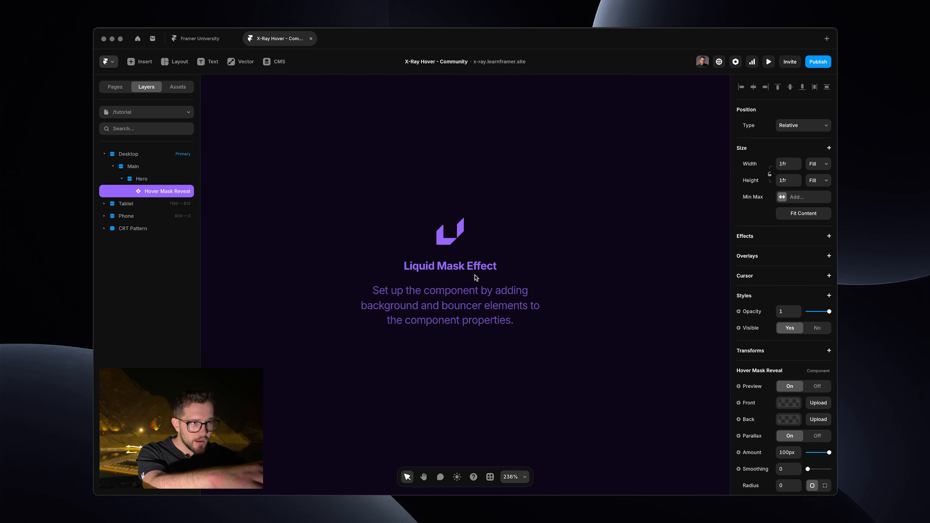
{"action": "left_click_drag", "start_coordinate": [357, 279], "coordinate": [546, 332]}
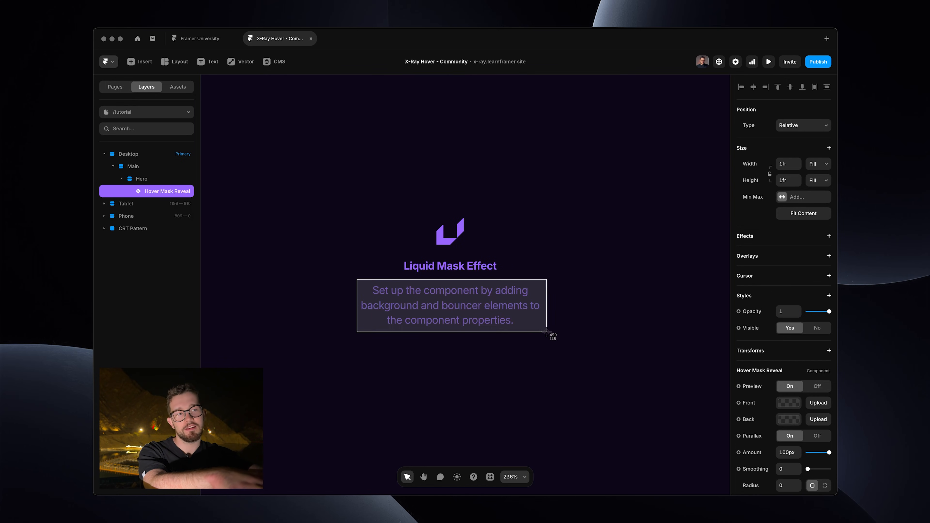
{"action": "key", "text": "Escape"}
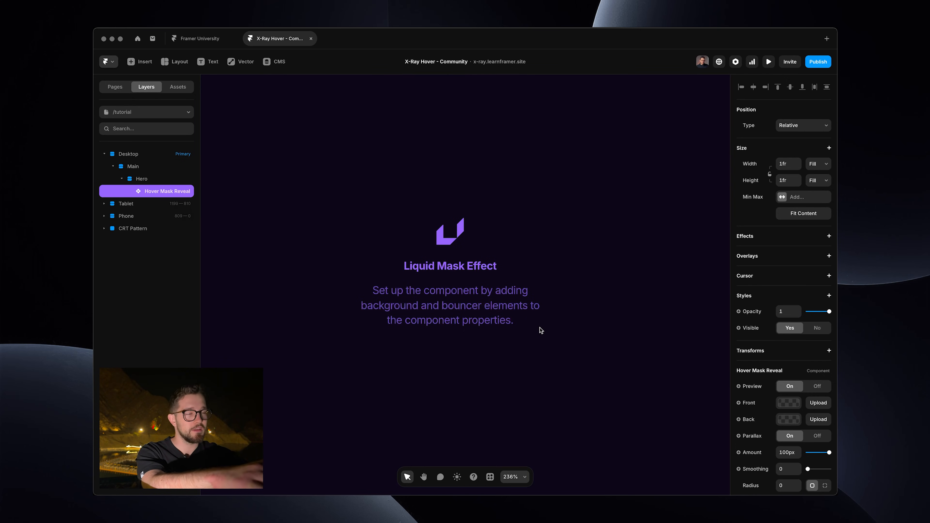
Scroll the properties panel down to the Size, Strength, Return time, Edge grain and Swirl controls
{"action": "scroll", "coordinate": [499, 329], "scroll_direction": "down", "scroll_amount": 10}
{"action": "scroll", "coordinate": [499, 330], "scroll_direction": "down", "scroll_amount": 1}
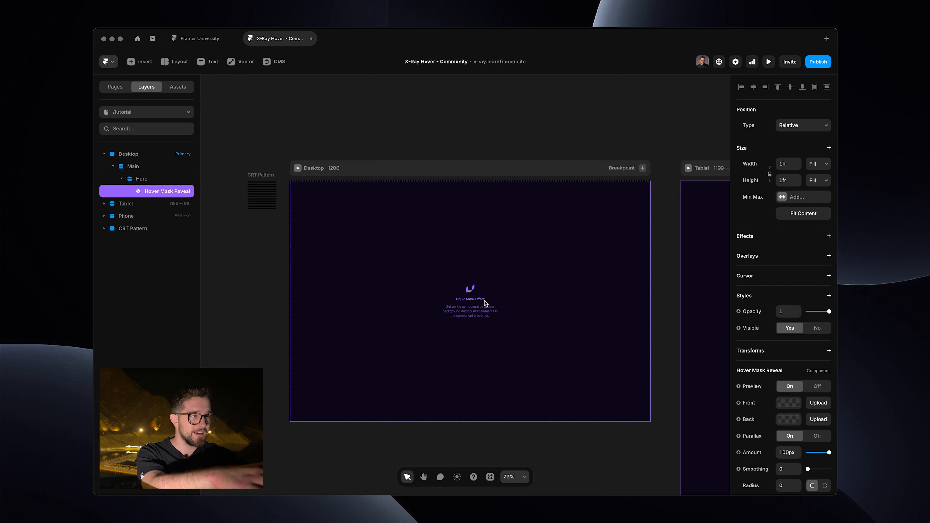
{"action": "scroll", "coordinate": [485, 303], "scroll_direction": "down", "scroll_amount": 2}
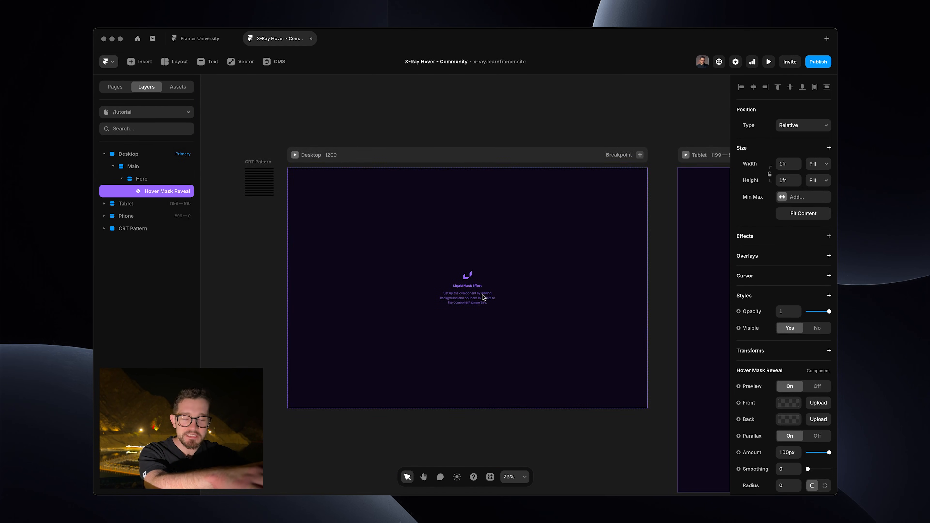
{"action": "scroll", "coordinate": [482, 298], "scroll_direction": "up", "scroll_amount": 6}
{"action": "scroll", "coordinate": [482, 293], "scroll_direction": "down", "scroll_amount": 5}
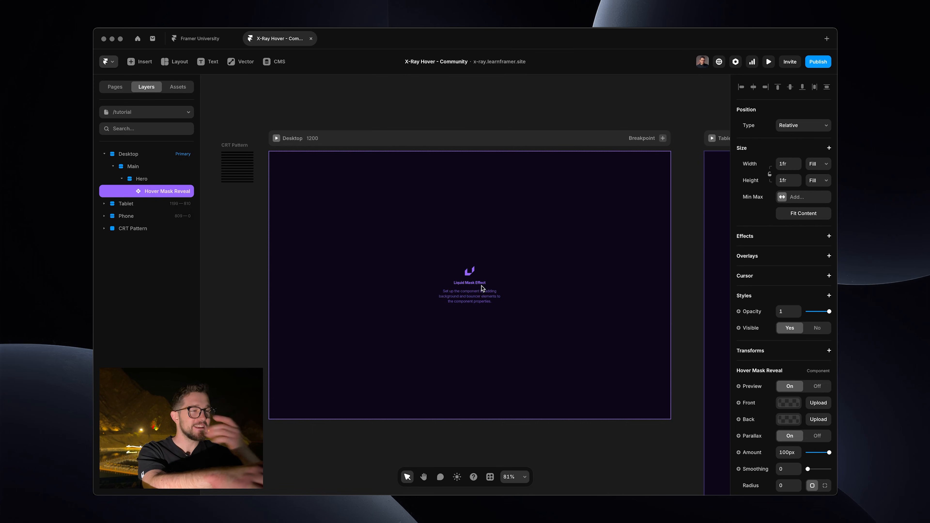
{"action": "scroll", "coordinate": [482, 289], "scroll_direction": "right", "scroll_amount": 2}
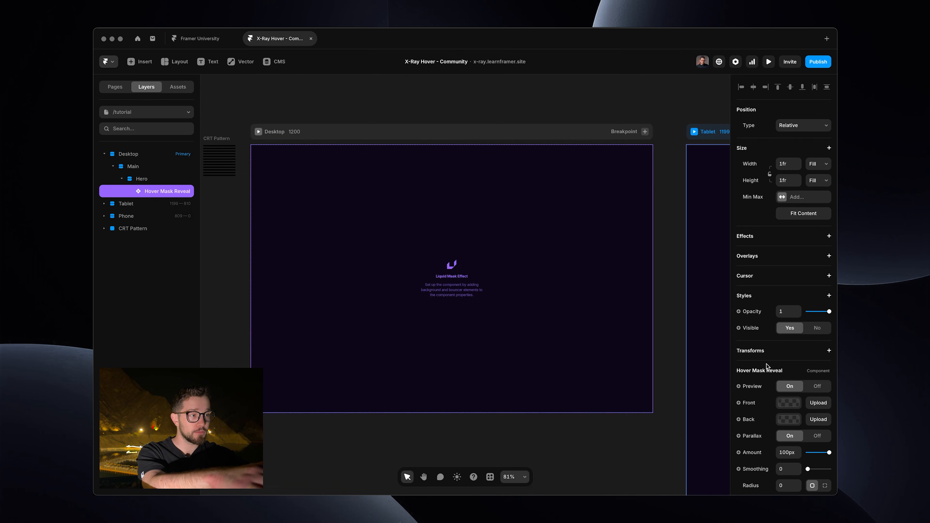
{"action": "scroll", "coordinate": [769, 351], "scroll_direction": "down", "scroll_amount": 5}
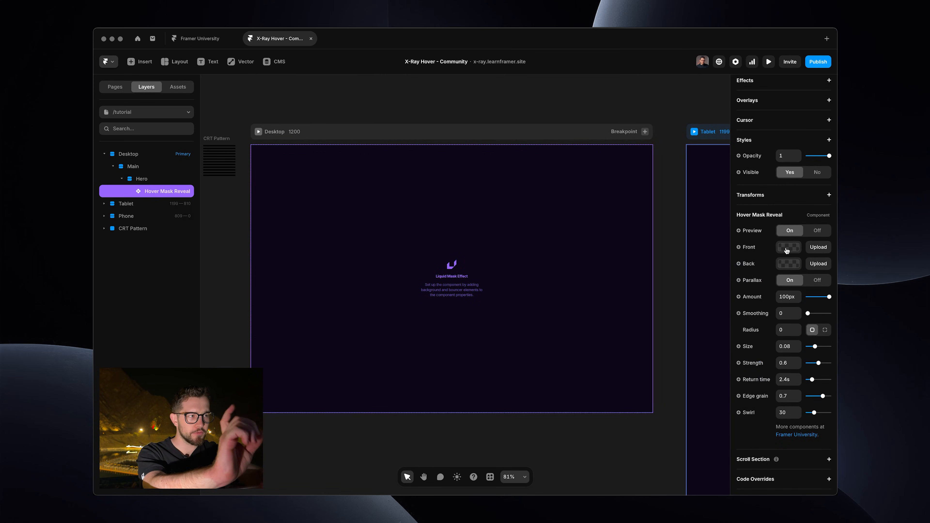
Drag front.jpeg from Finder into the Front image slot to show the glowing blue heads
{"action": "left_click", "coordinate": [788, 248]}
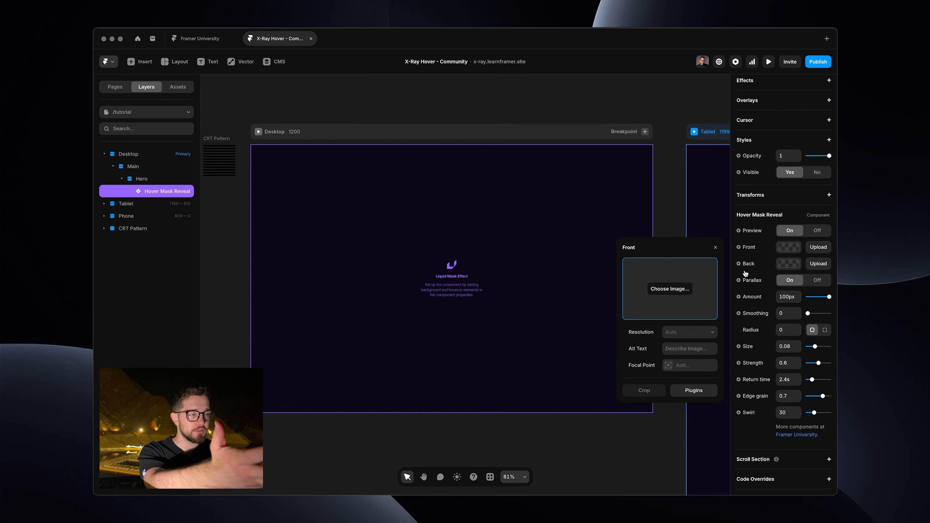
{"action": "left_click", "coordinate": [330, 476]}
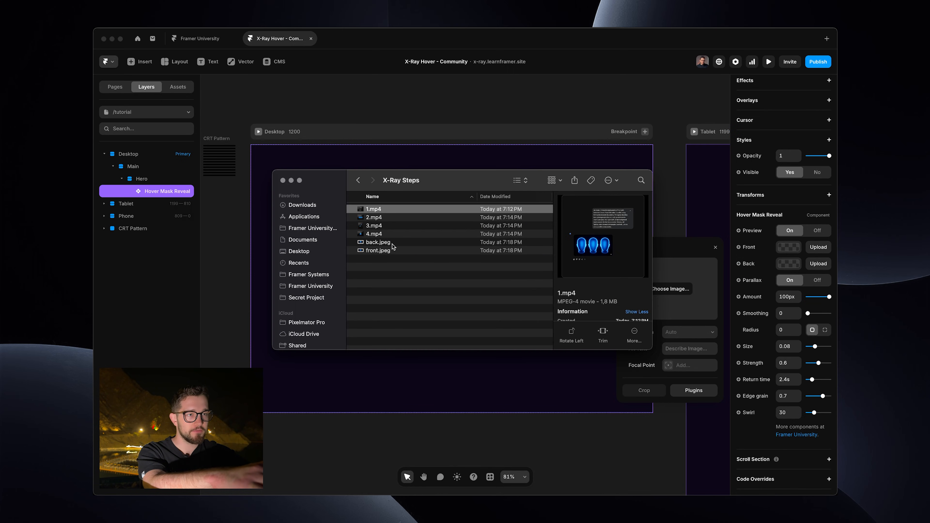
{"action": "left_click", "coordinate": [381, 243]}
{"action": "left_click", "coordinate": [378, 250]}
{"action": "left_click_drag", "start_coordinate": [379, 252], "coordinate": [675, 264]}
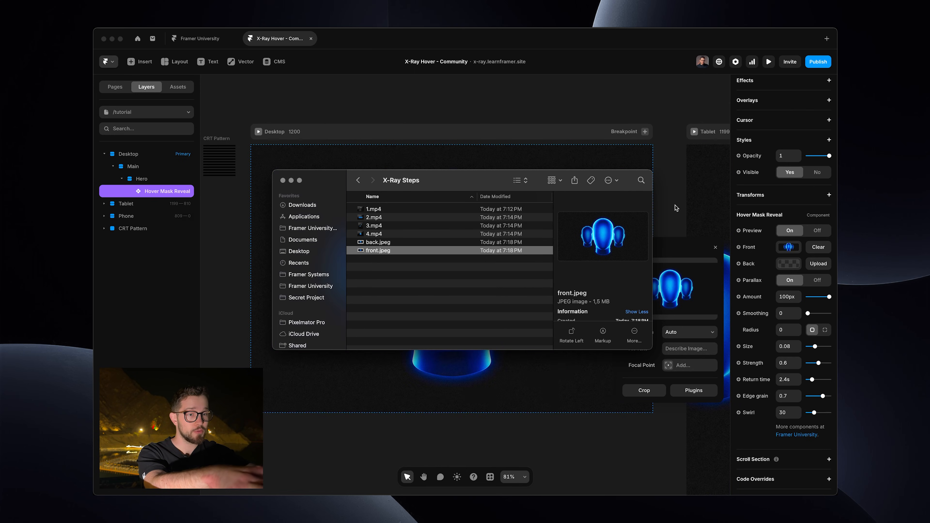
{"action": "left_click", "coordinate": [676, 208]}
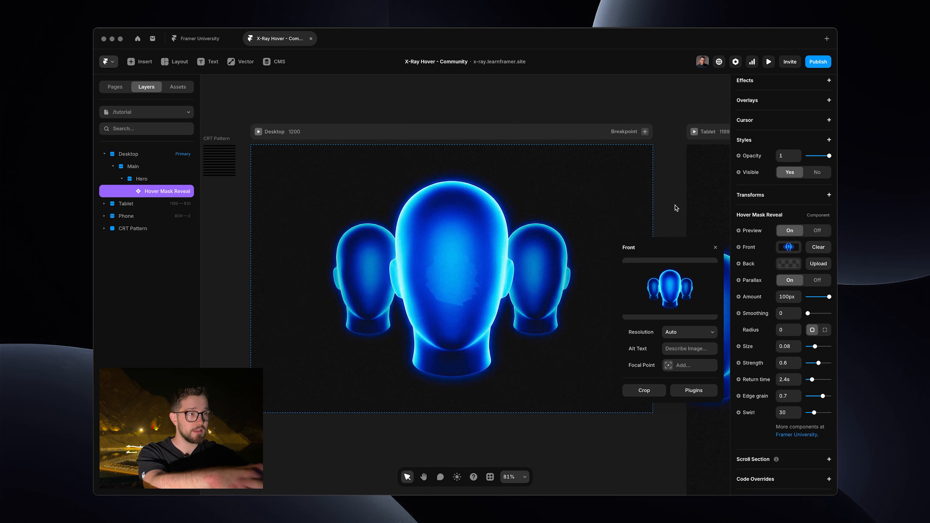
{"action": "left_click", "coordinate": [715, 249]}
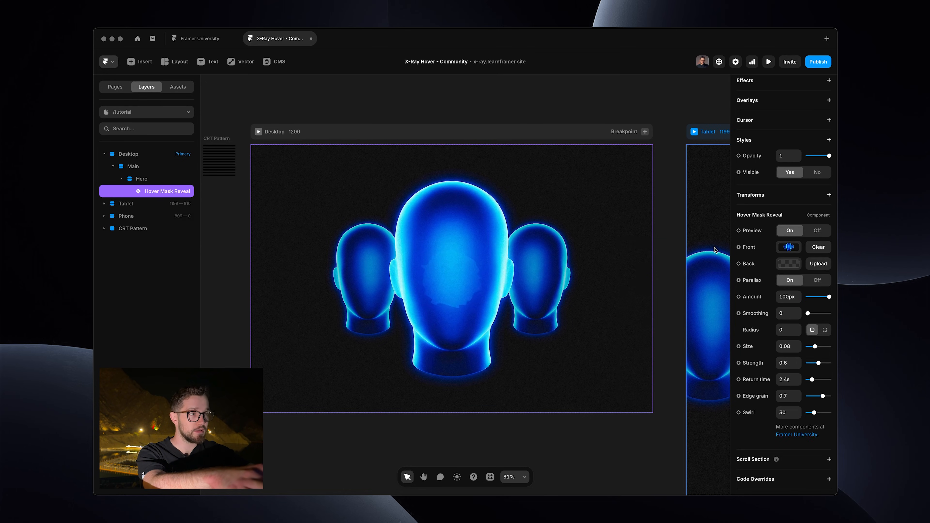
Set back.jpeg from Finder as the Back image and preview the skull reveal on hover
{"action": "left_click", "coordinate": [777, 267]}
{"action": "key", "text": "super+Tab"}
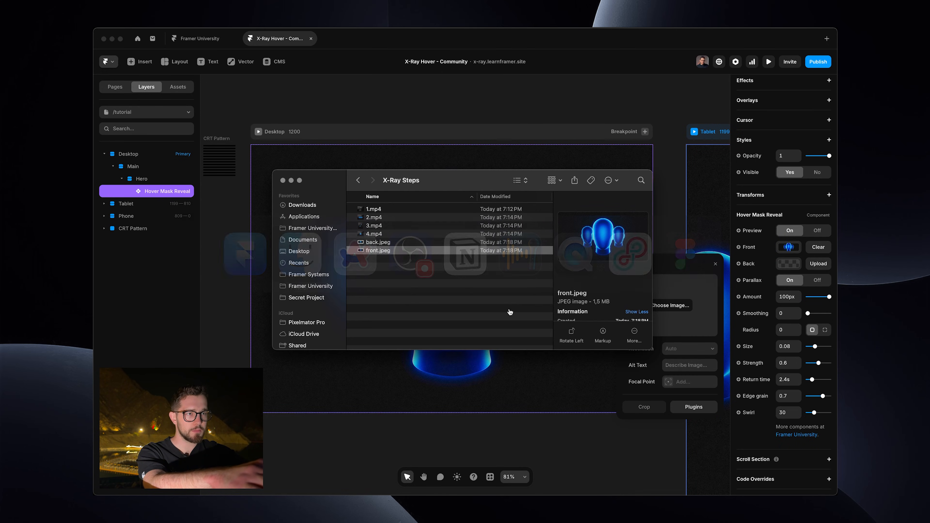
{"action": "left_click_drag", "start_coordinate": [398, 244], "coordinate": [689, 308]}
{"action": "key", "text": "super+Tab"}
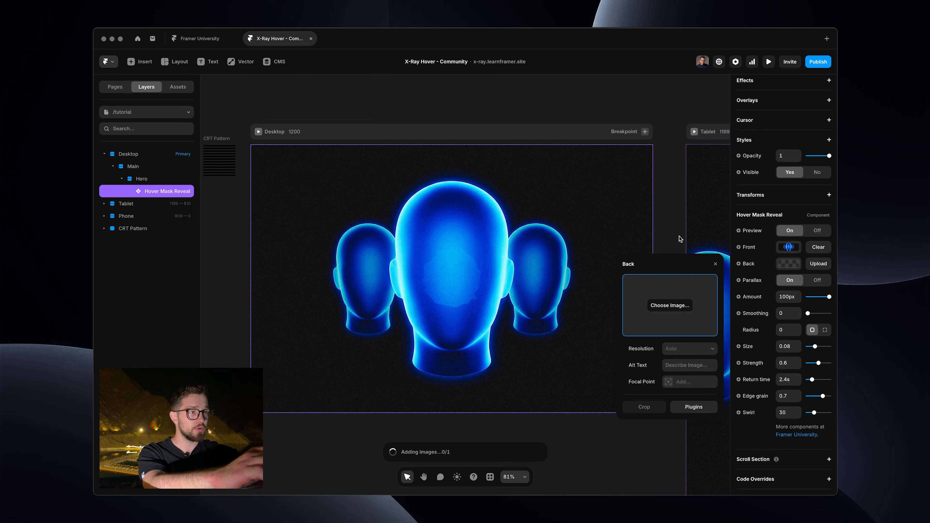
{"action": "left_click", "coordinate": [713, 263]}
{"action": "key", "text": "super+p"}
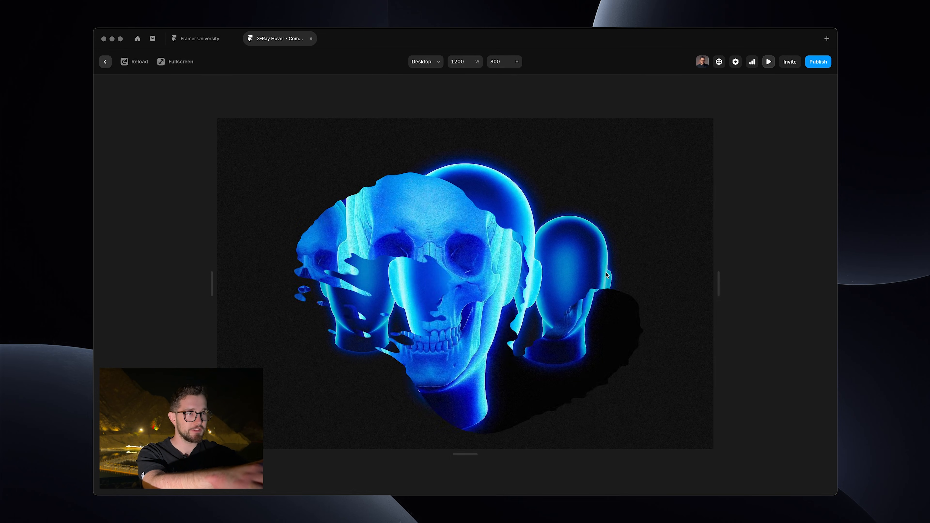
Exit the preview after testing the skull reveal on the heads, returning to the canvas
{"action": "key", "text": "Escape"}
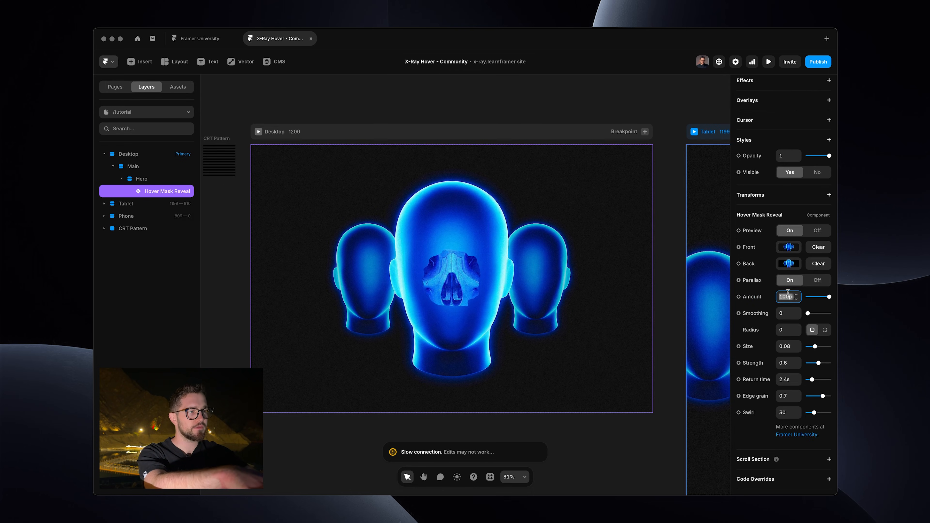
Set the reveal's Amount to 5px, Smoothing to 0.6, Size to 0.11 and Strength to 0.5
{"action": "key", "text": "Return"}
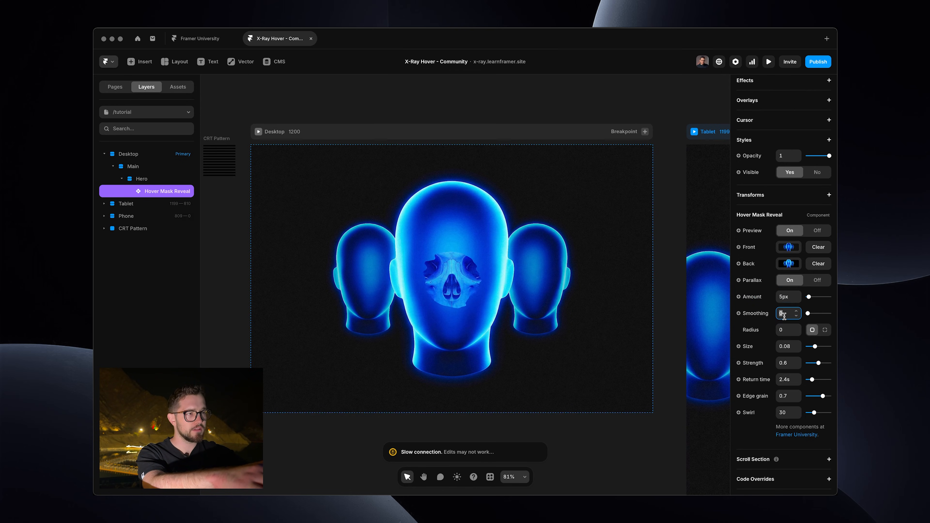
{"action": "type", "text": "5"}
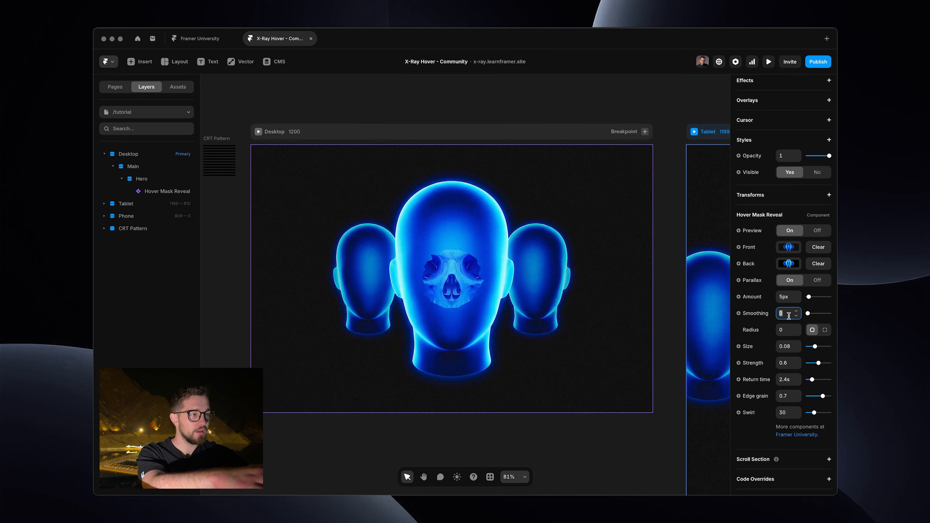
{"action": "key", "text": "Return"}
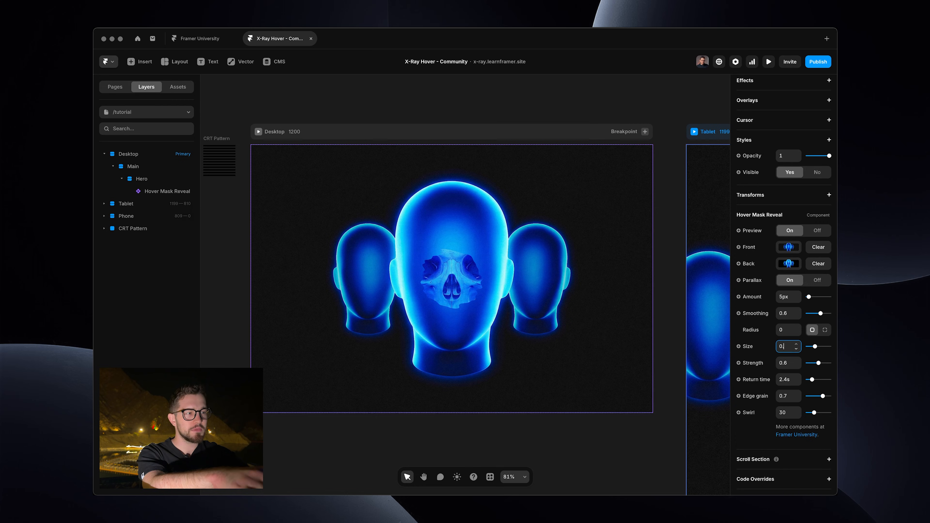
{"action": "type", "text": "11"}
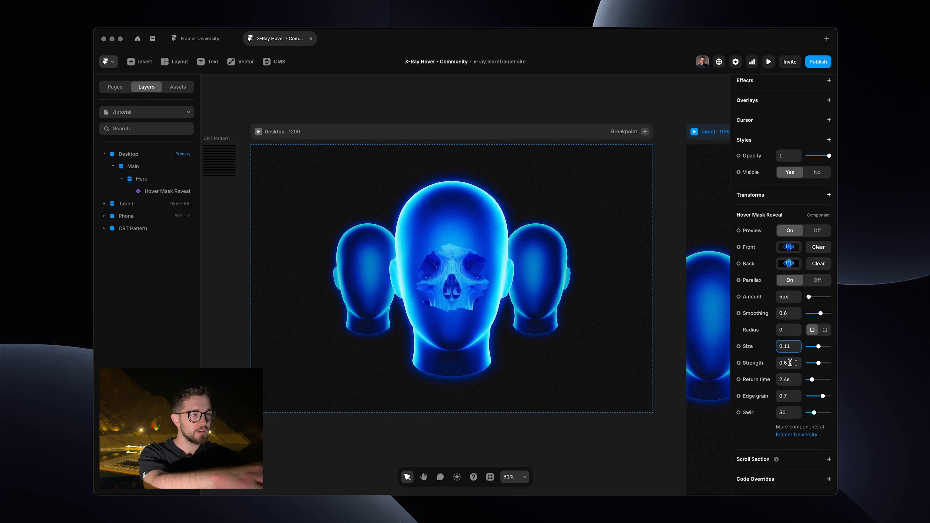
{"action": "key", "text": "Down"}
Change the reveal's Return time to 2s, Edge grain to 0.5 and Swirl to 50
{"action": "left_click", "coordinate": [790, 378]}
{"action": "key", "text": "Down"}
{"action": "key", "text": "Down"}
{"action": "key", "text": "Down"}
{"action": "key", "text": "Down"}
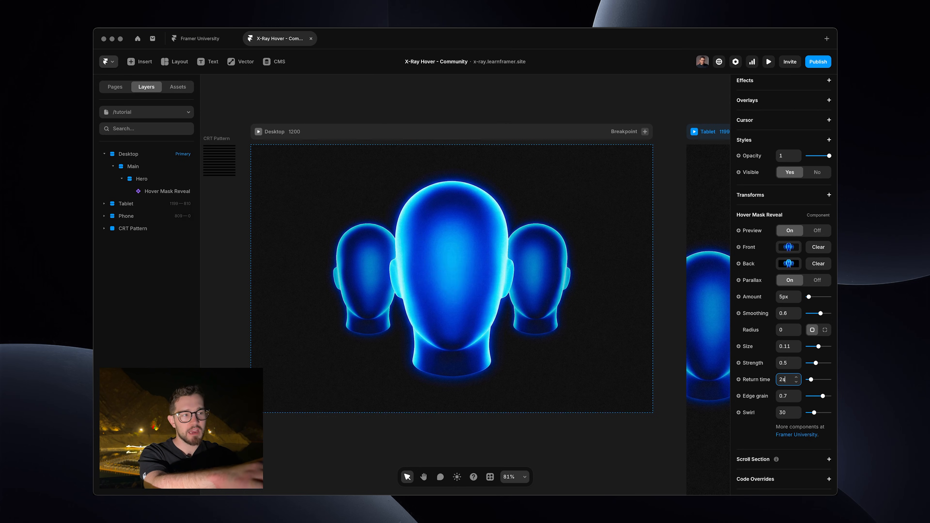
{"action": "left_click", "coordinate": [789, 395]}
{"action": "key", "text": "Down"}
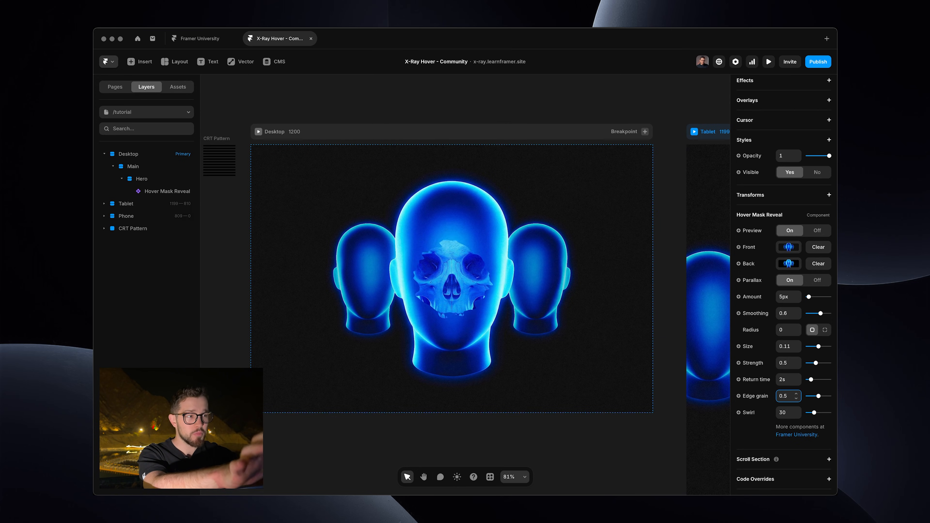
{"action": "left_click", "coordinate": [782, 413]}
{"action": "type", "text": "1005"}
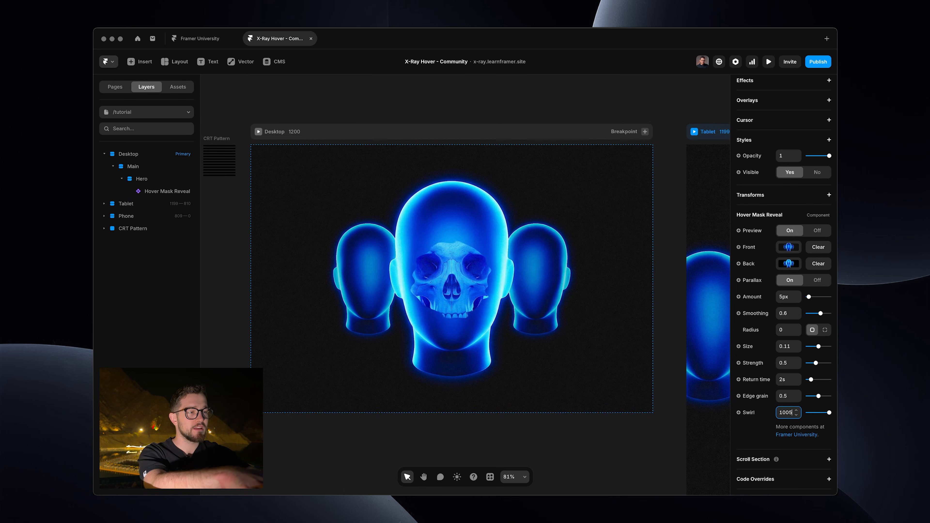
Reselect the Hover Mask Reveal and turn its in-editor Preview off
{"action": "left_click", "coordinate": [601, 420]}
{"action": "left_click", "coordinate": [632, 361]}
{"action": "left_click", "coordinate": [823, 227]}
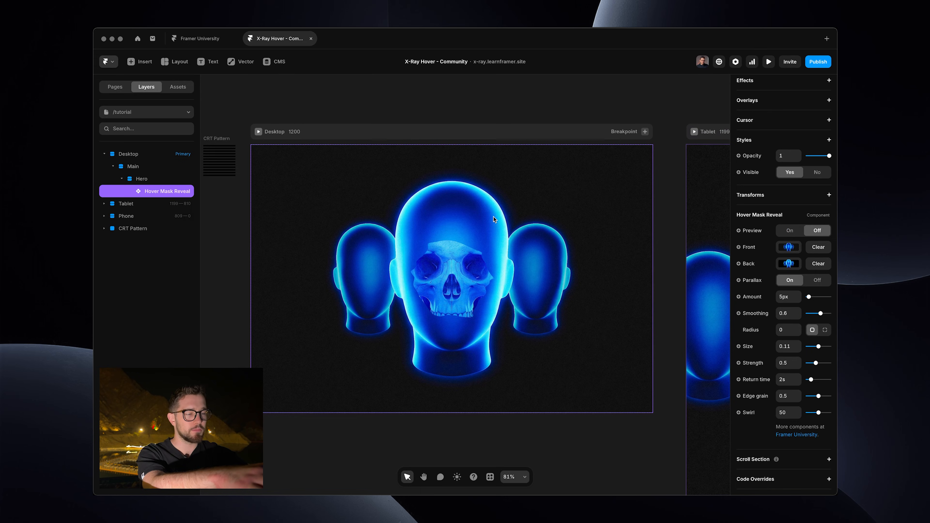
{"action": "key", "text": "super+p"}
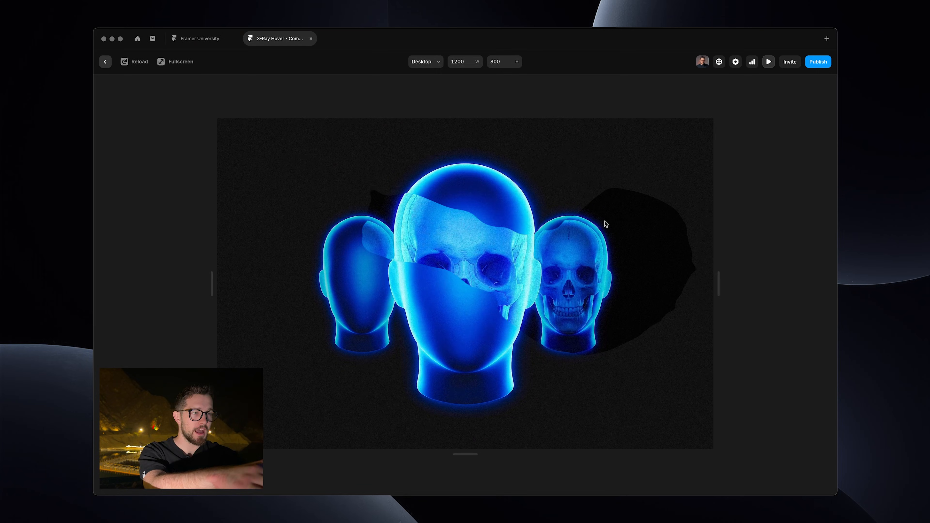
{"action": "key", "text": "Escape"}
{"action": "key", "text": "super+Tab"}
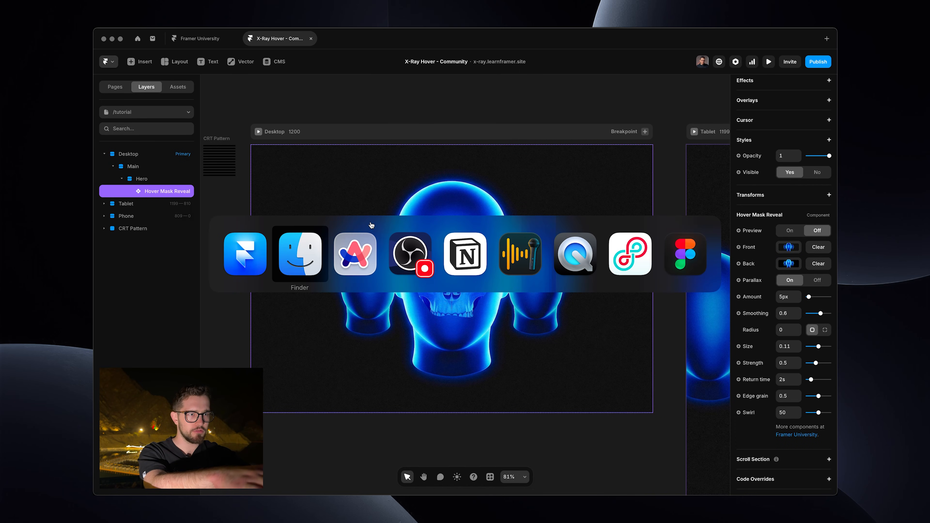
View the live X-ray hover site full-window, then return and deselect the Hover Mask Reveal
{"action": "left_click", "coordinate": [334, 254]}
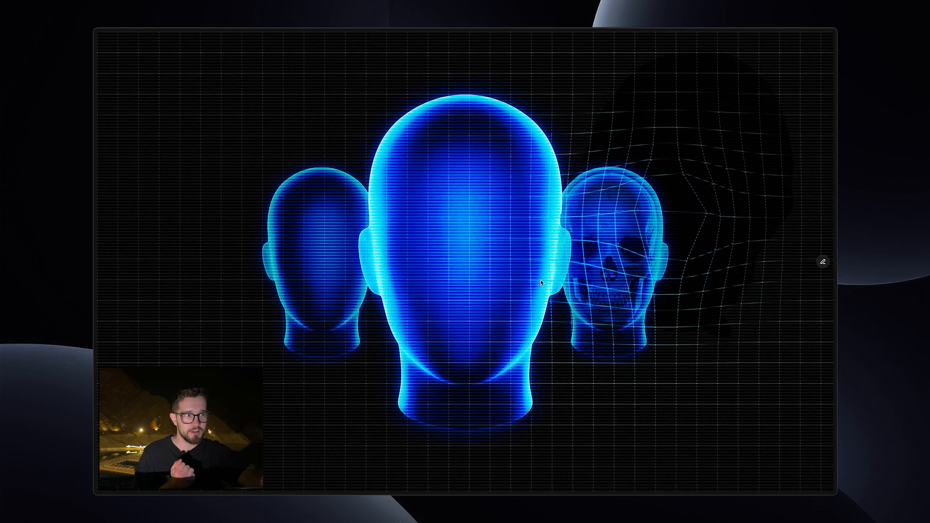
{"action": "key", "text": "Escape"}
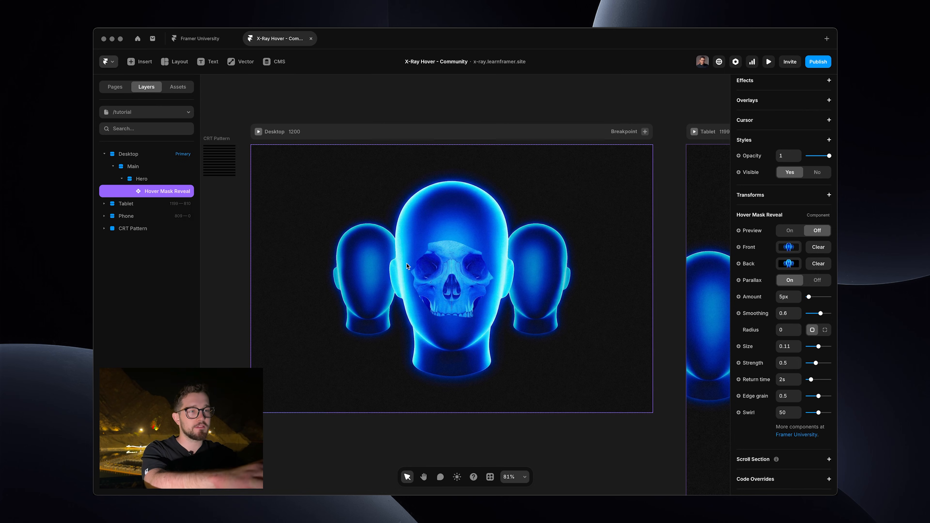
{"action": "left_click", "coordinate": [472, 121]}
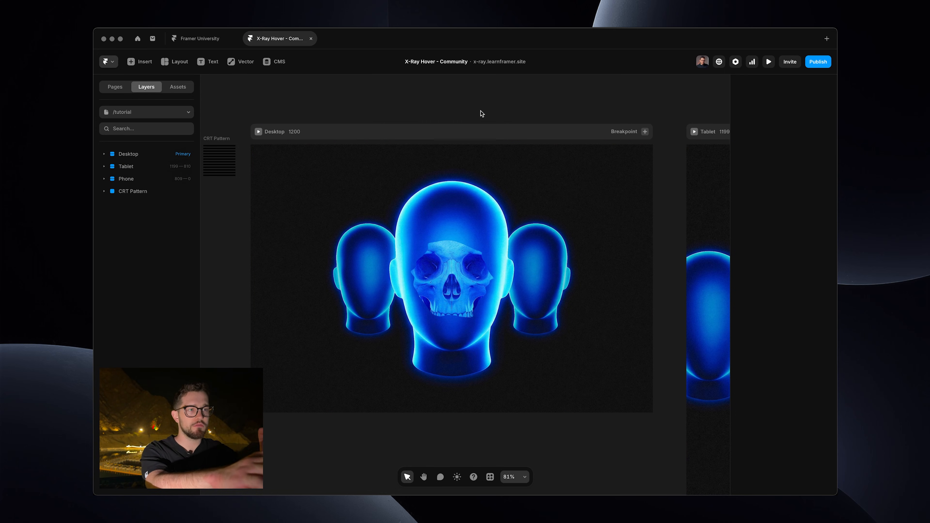
Move to the Framer University Resources page and begin a search
{"action": "key", "text": "super+Tab"}
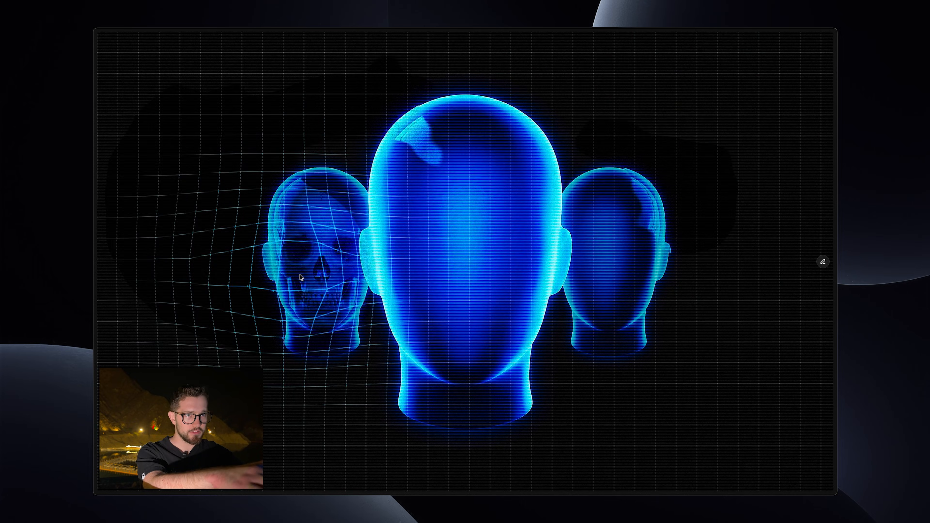
{"action": "key", "text": "super+Tab"}
{"action": "key", "text": "super+Tab"}
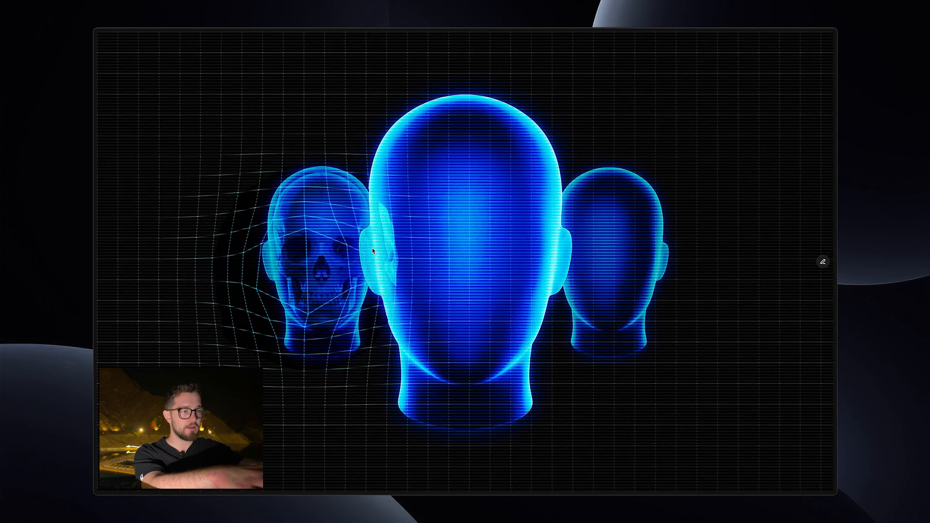
{"action": "key", "text": "ctrl+Tab"}
{"action": "left_click", "coordinate": [561, 65]}
Search the resources for 'kineti' and copy the Kinetic Grid component
{"action": "type", "text": "kinietic"}
{"action": "key", "text": "alt+BackSpace"}
{"action": "type", "text": "kineti"}
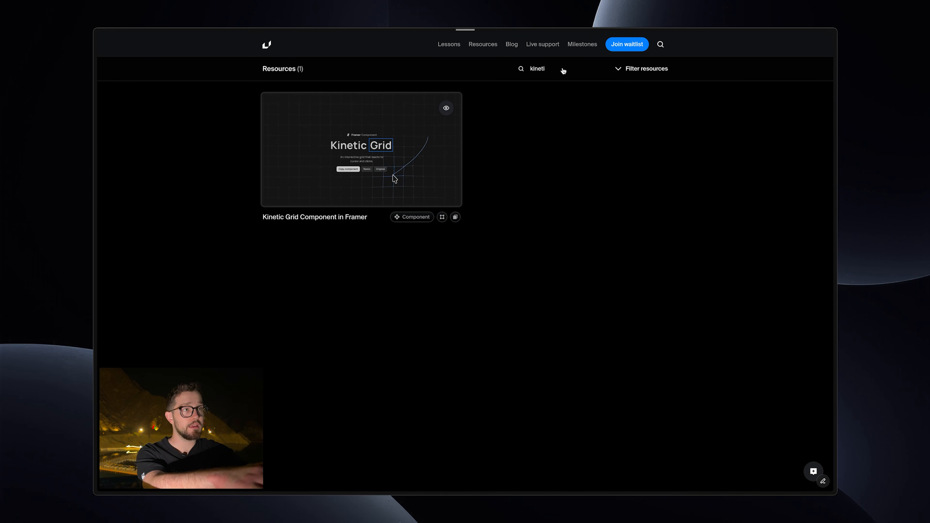
{"action": "key", "text": "ctrl+Tab"}
{"action": "left_click", "coordinate": [589, 54]}
Paste the Kinetic Grid into the Hero section beside the Hover Mask Reveal
{"action": "key", "text": "ctrl+Tab"}
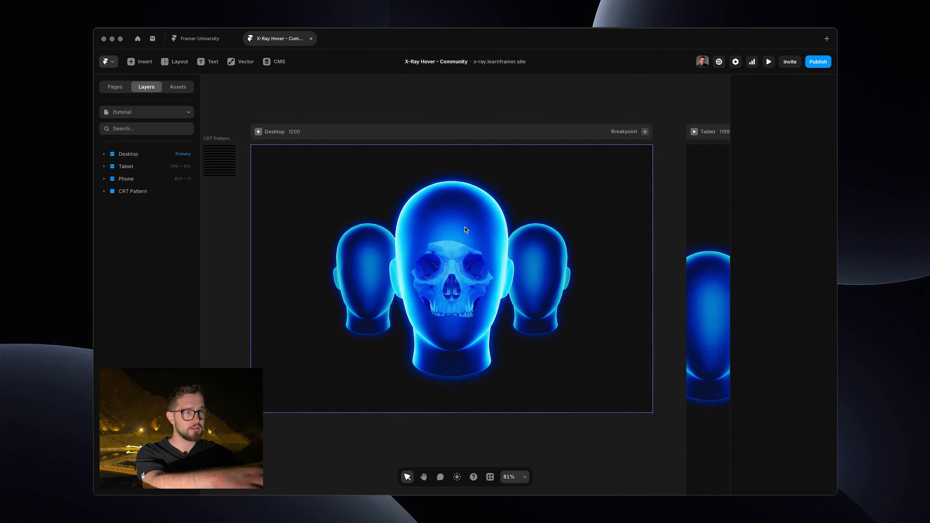
{"action": "left_click", "coordinate": [445, 183]}
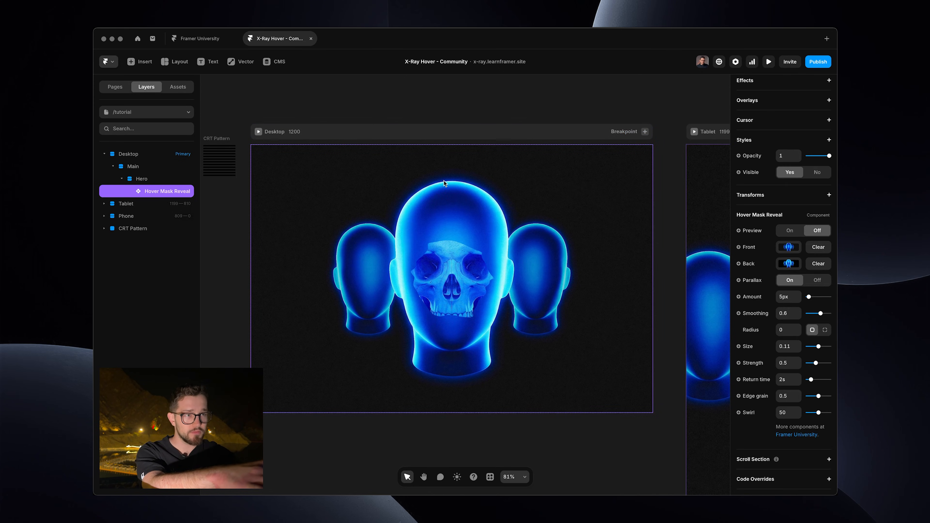
{"action": "key", "text": "ctrl+v"}
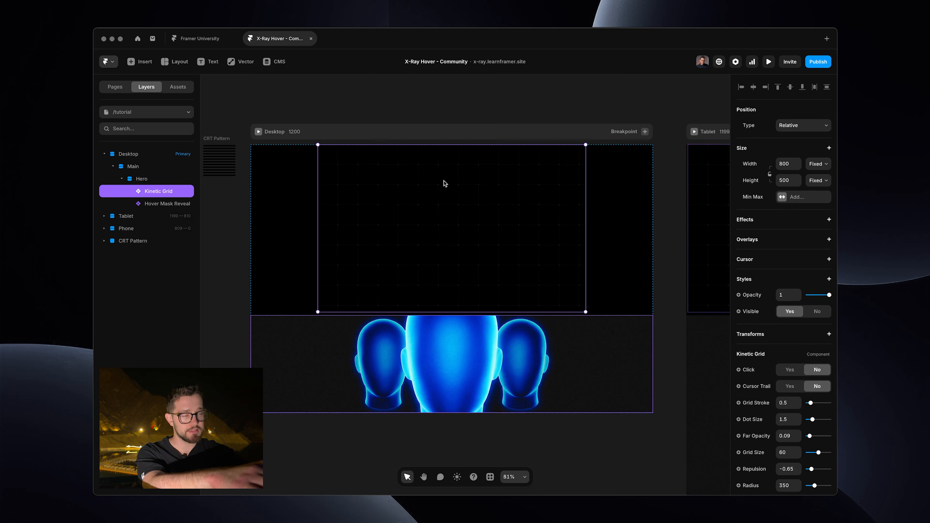
Make the Kinetic Grid Absolute and place it over the heads, about 49 top and 256 left
{"action": "left_click_drag", "start_coordinate": [448, 181], "coordinate": [447, 303]}
{"action": "left_click_drag", "start_coordinate": [439, 255], "coordinate": [453, 234]}
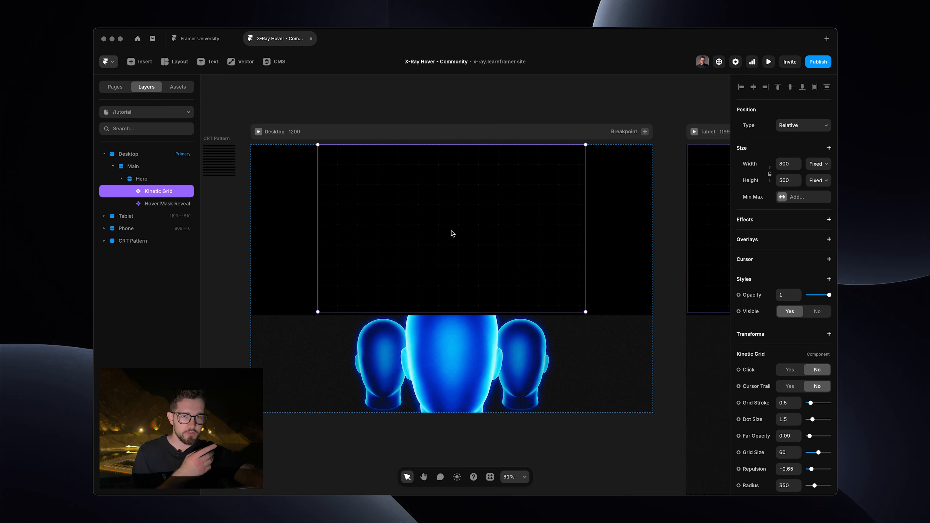
{"action": "left_click", "coordinate": [798, 125]}
{"action": "left_click", "coordinate": [801, 120]}
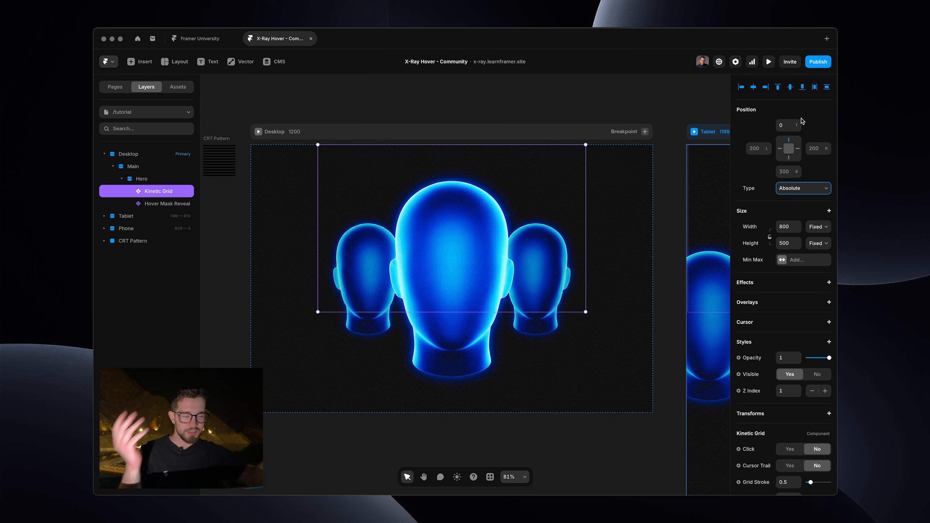
{"action": "left_click_drag", "start_coordinate": [509, 180], "coordinate": [529, 200]}
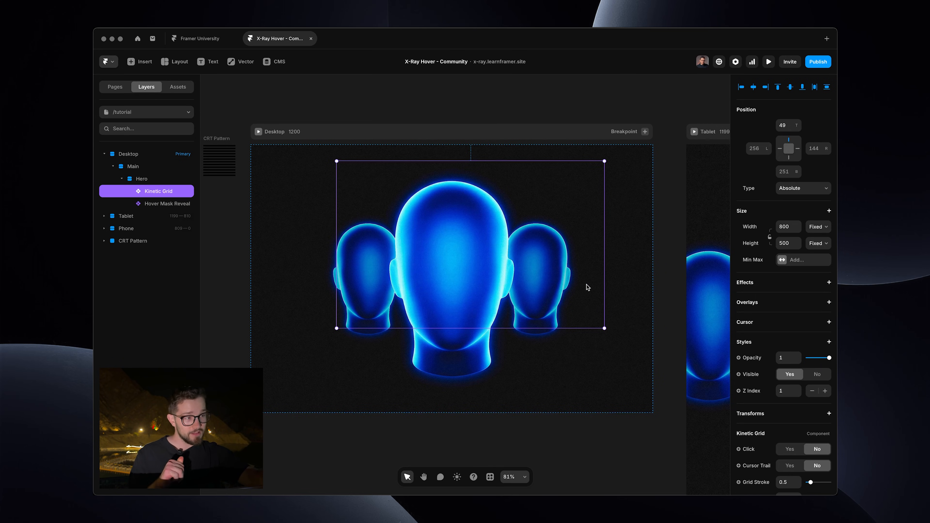
{"action": "scroll", "coordinate": [778, 374], "scroll_direction": "down", "scroll_amount": 2}
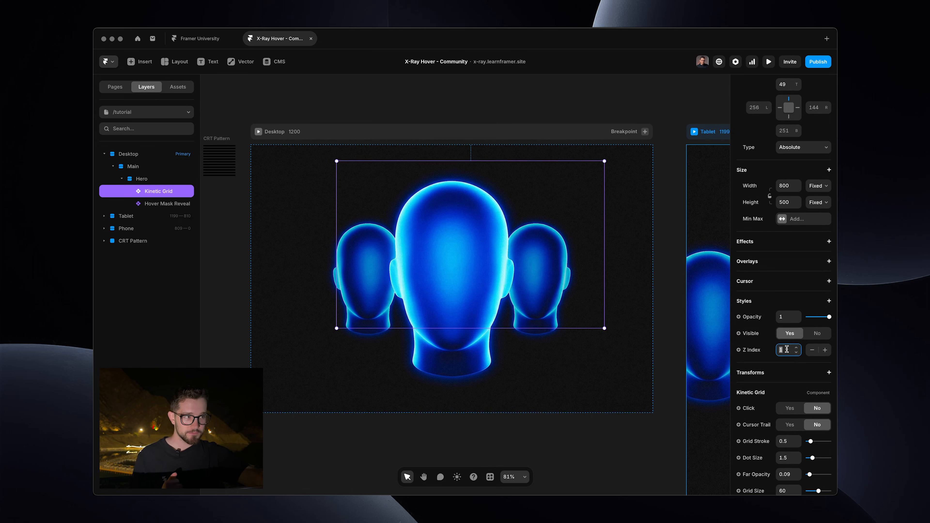
Raise the Kinetic Grid's Z Index above the heads and nudge it left and down
{"action": "type", "text": "2"}
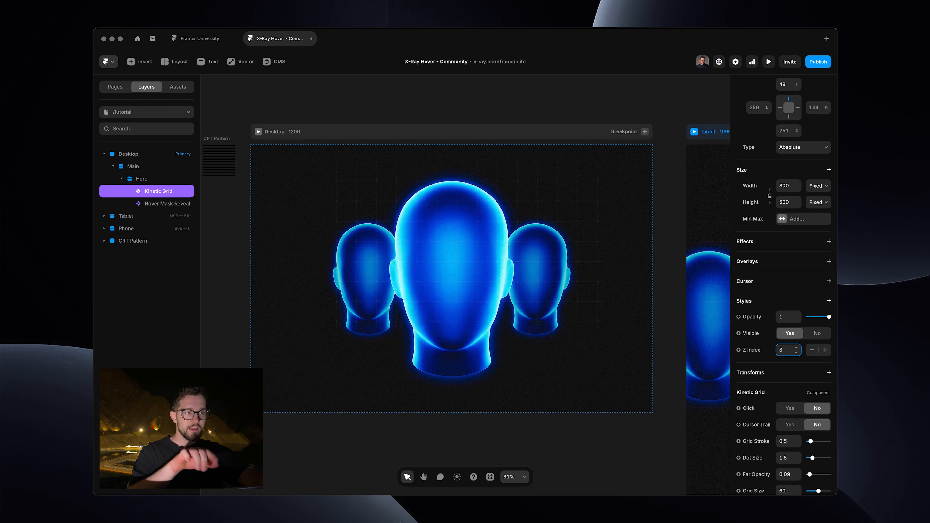
{"action": "mouse_move", "coordinate": [484, 256]}
{"action": "left_mouse_down"}
{"action": "mouse_move", "coordinate": [474, 259]}
{"action": "mouse_move", "coordinate": [482, 261]}
{"action": "left_mouse_up"}
{"action": "scroll", "coordinate": [346, 203], "scroll_direction": "up", "scroll_amount": 5}
{"action": "scroll", "coordinate": [367, 193], "scroll_direction": "down", "scroll_amount": 7}
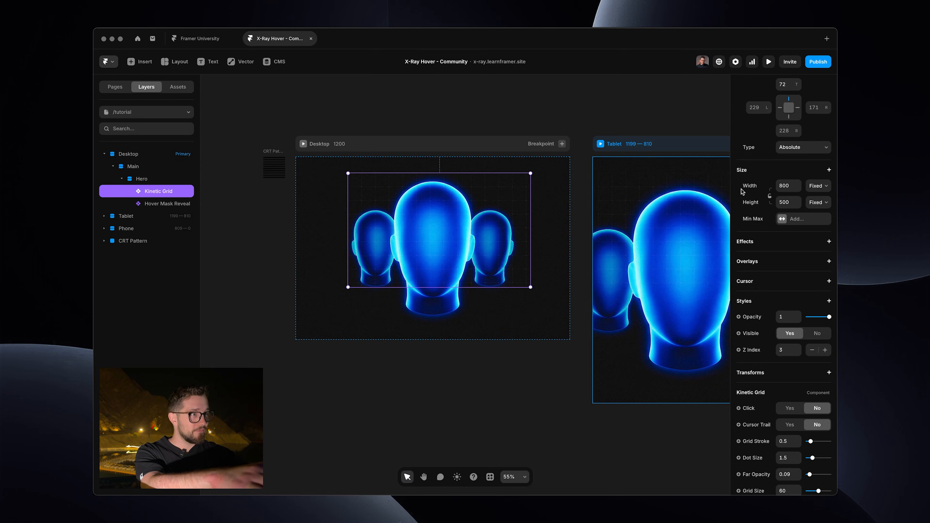
{"action": "scroll", "coordinate": [802, 132], "scroll_direction": "up", "scroll_amount": 2}
Pin the grid at 0 on Top, Left, Right and Bottom to fill the 1200 by 800 frame
{"action": "left_click", "coordinate": [784, 124]}
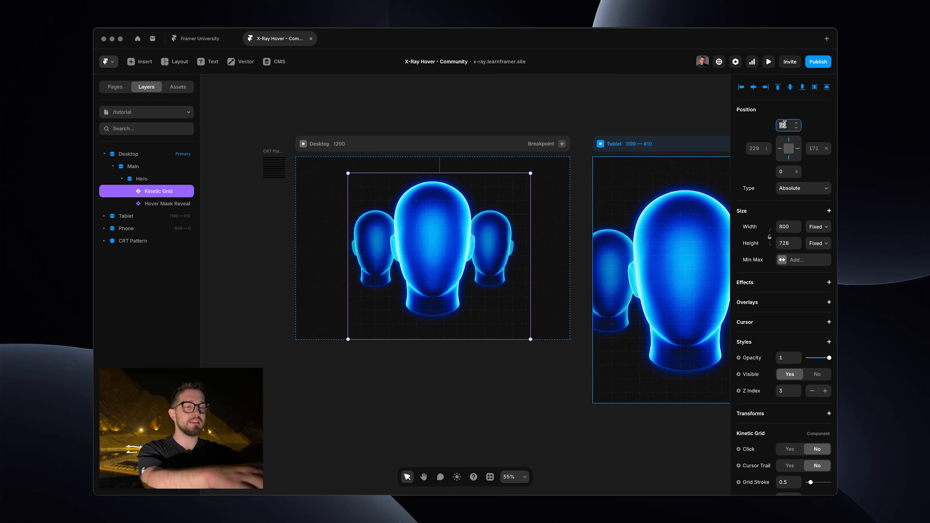
{"action": "type", "text": "0"}
{"action": "left_click", "coordinate": [755, 148]}
{"action": "type", "text": "0"}
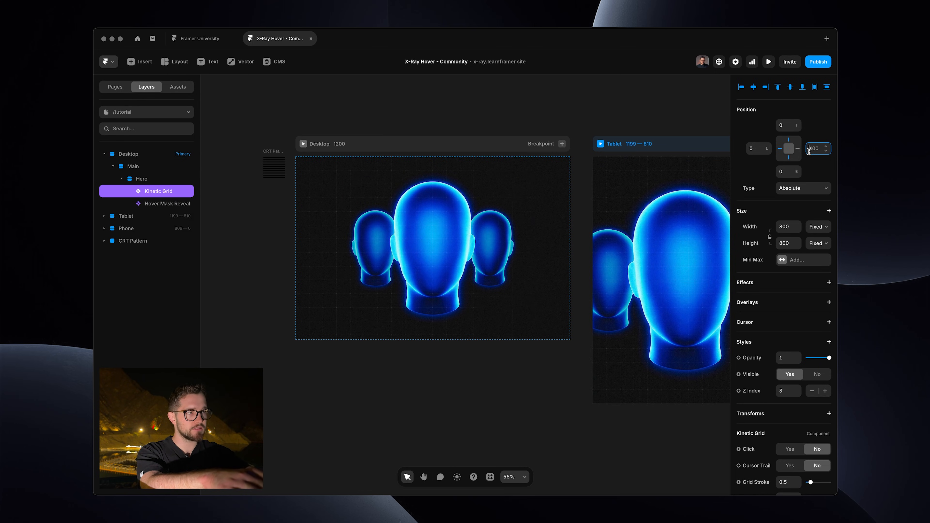
{"action": "scroll", "coordinate": [508, 182], "scroll_direction": "up", "scroll_amount": 5}
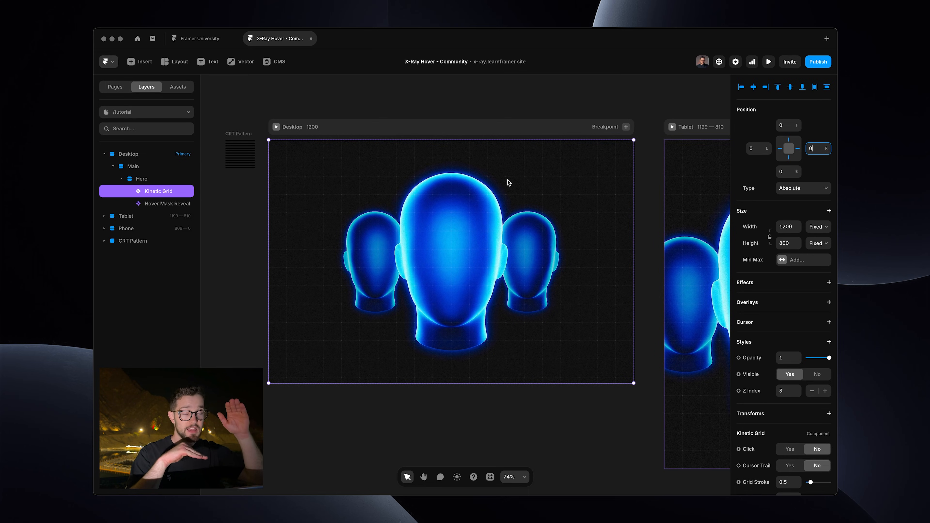
{"action": "scroll", "coordinate": [788, 341], "scroll_direction": "down", "scroll_amount": 6}
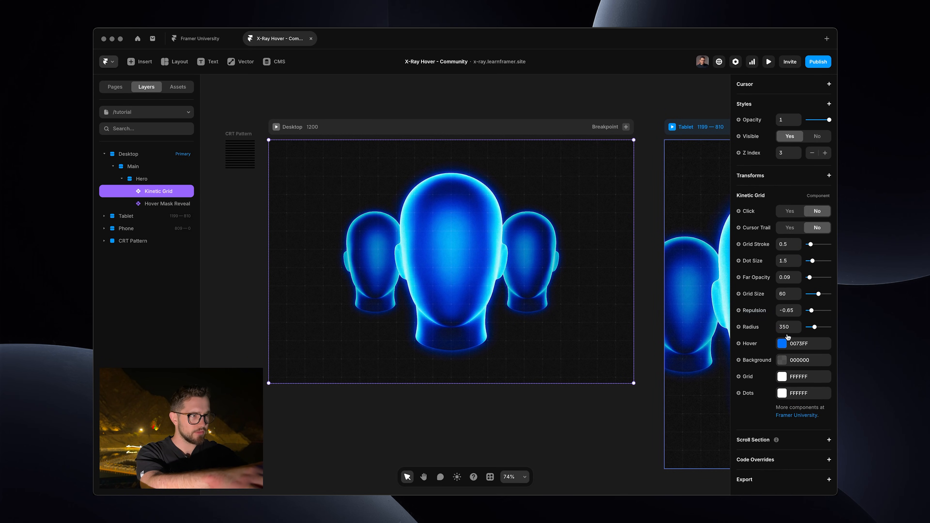
Set the Kinetic Grid's Hover colour to cyan 28E0F6 sampled from the central head
{"action": "left_click", "coordinate": [788, 343]}
{"action": "left_click", "coordinate": [697, 348]}
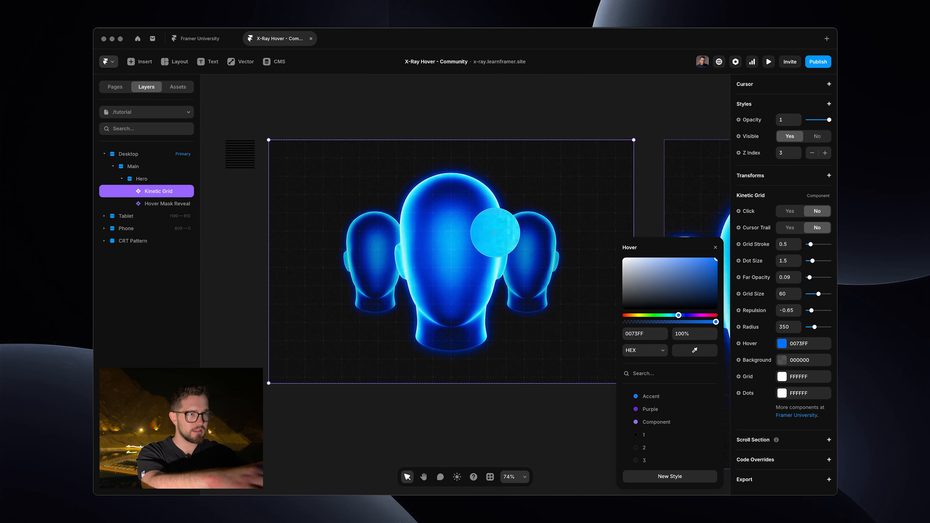
{"action": "left_click", "coordinate": [498, 234]}
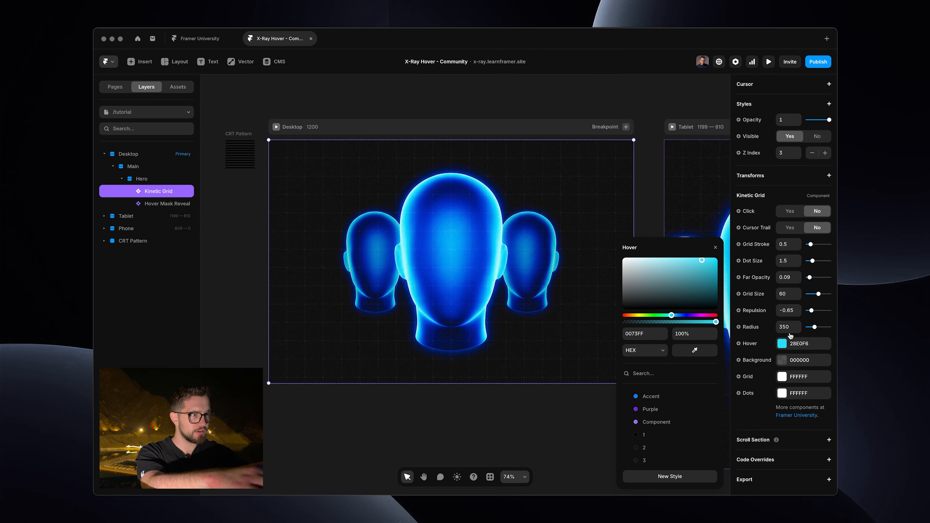
Set Radius 800, Repulsion 1, Grid Size 55 and Far Opacity 0.06, then preview the hover effect
{"action": "left_click", "coordinate": [787, 327]}
{"action": "key", "text": "Return"}
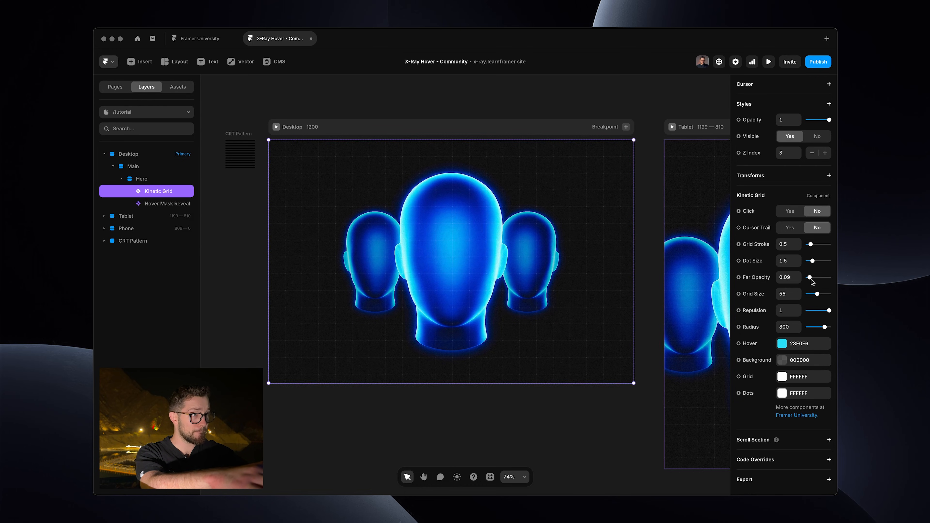
{"action": "left_click", "coordinate": [792, 281]}
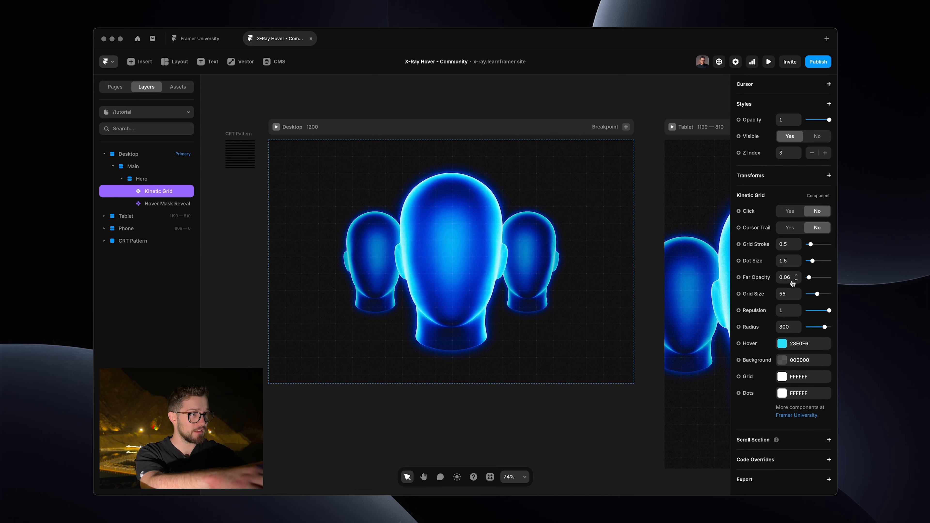
{"action": "key", "text": "super+p"}
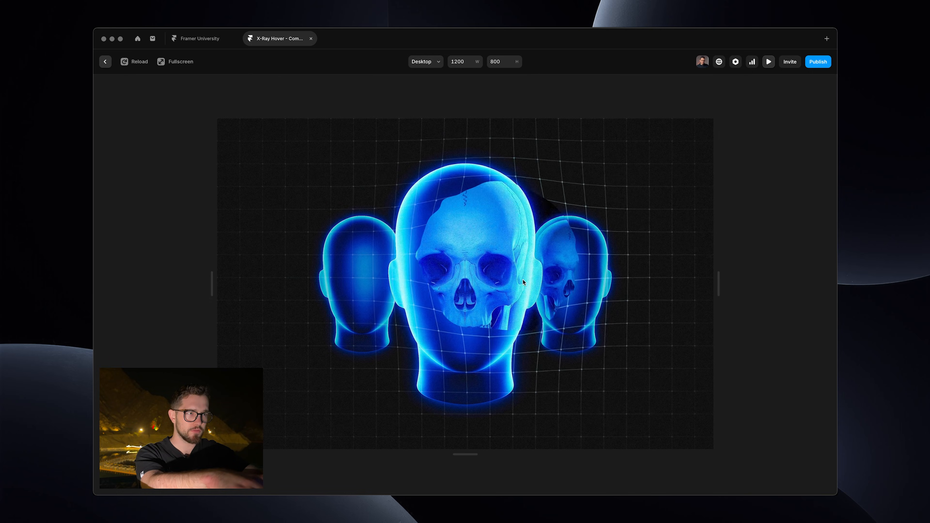
Bump the Kinetic Grid's Z Index up to 7 and recheck the layering in preview
{"action": "key", "text": "Escape"}
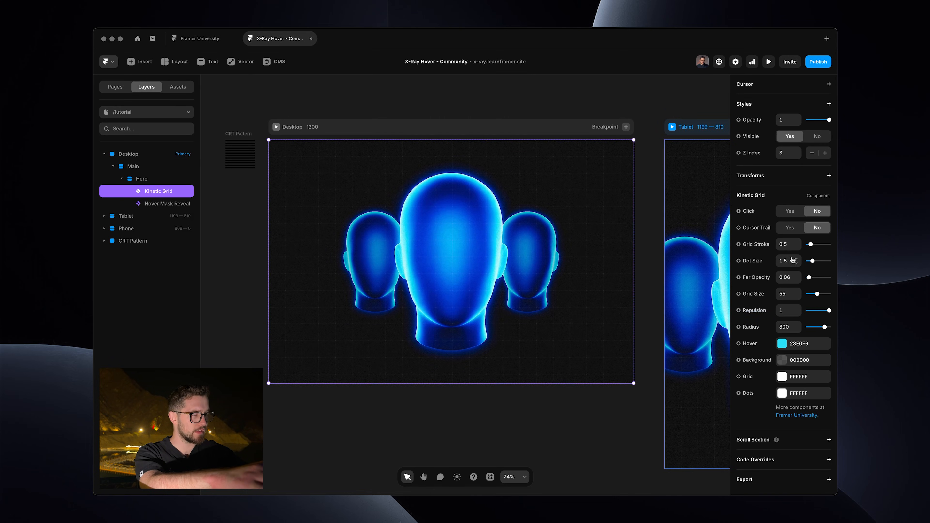
{"action": "left_click", "coordinate": [825, 153]}
{"action": "left_click", "coordinate": [824, 152]}
{"action": "left_click", "coordinate": [824, 153]}
{"action": "left_click", "coordinate": [824, 153]}
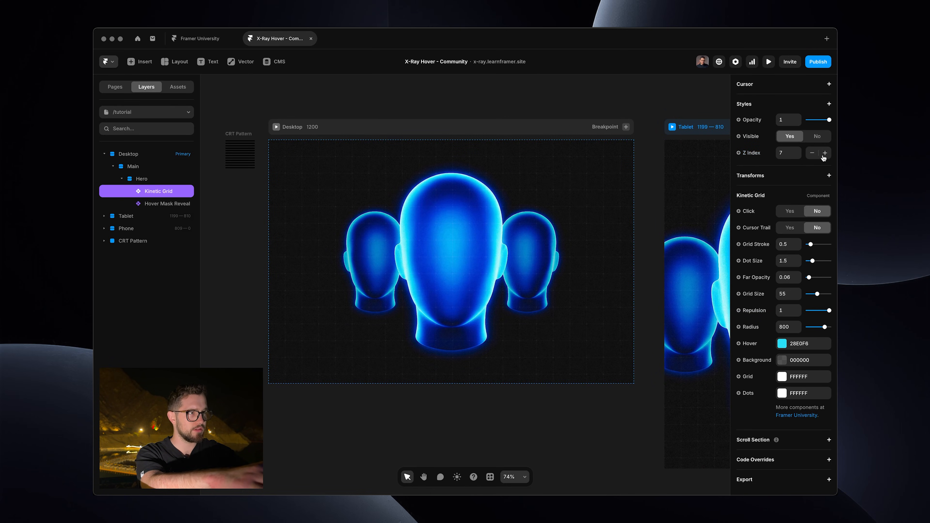
{"action": "key", "text": "super+p"}
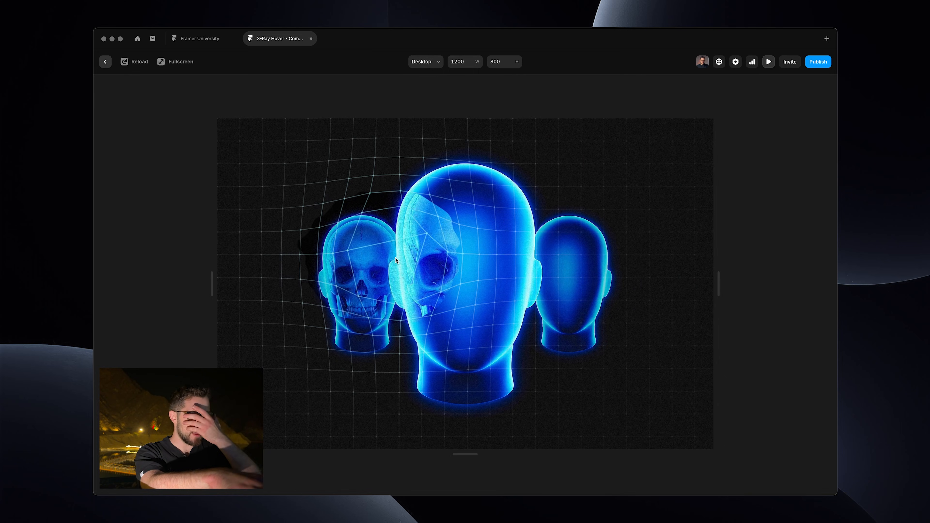
{"action": "key", "text": "Escape"}
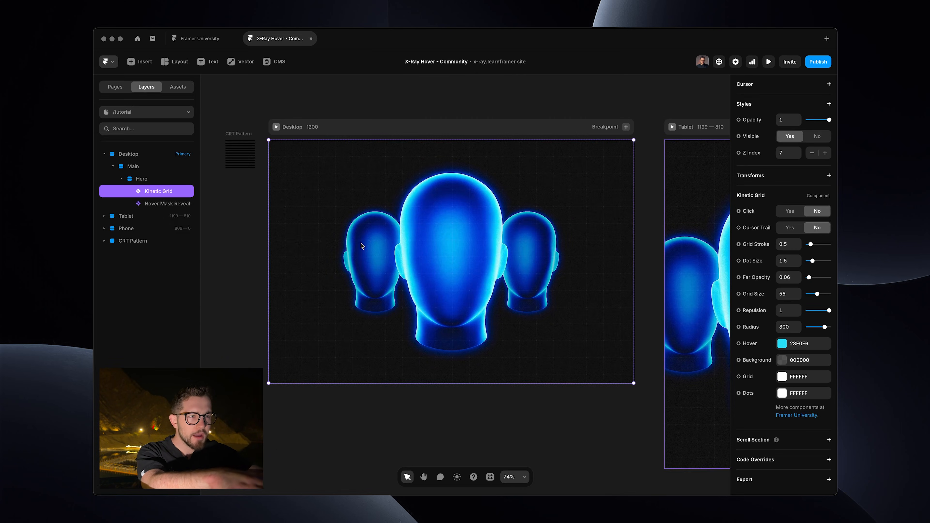
Keep the Kinetic Grid's Background colour transparent at 0% alpha
{"action": "left_click", "coordinate": [782, 360]}
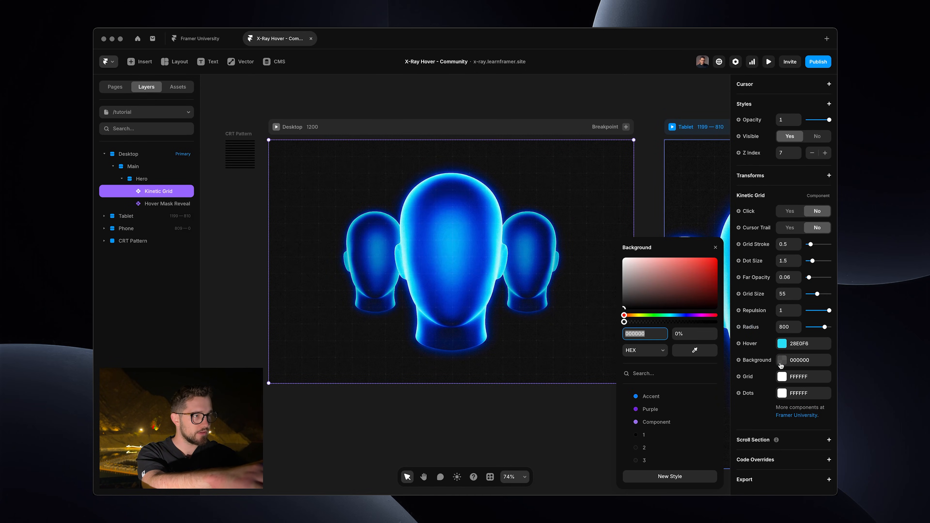
{"action": "left_click_drag", "start_coordinate": [644, 322], "coordinate": [543, 322]}
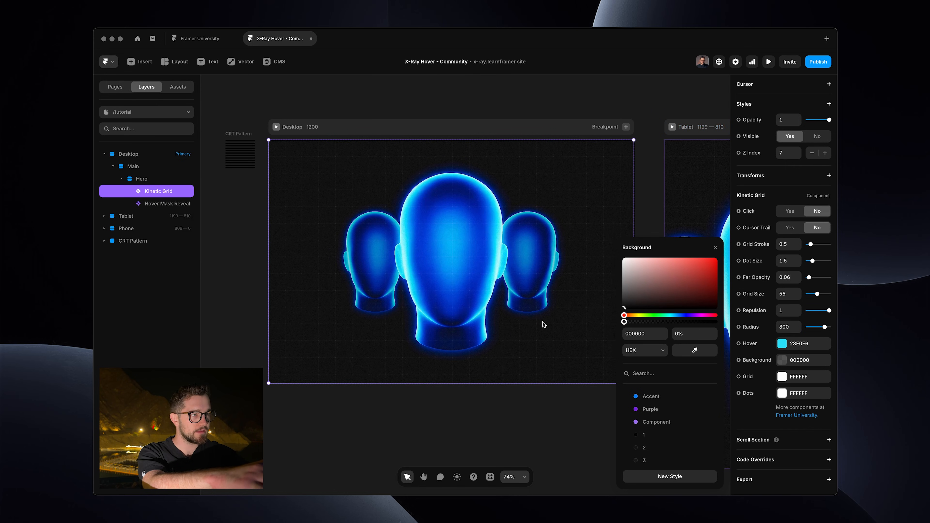
{"action": "left_click", "coordinate": [714, 248]}
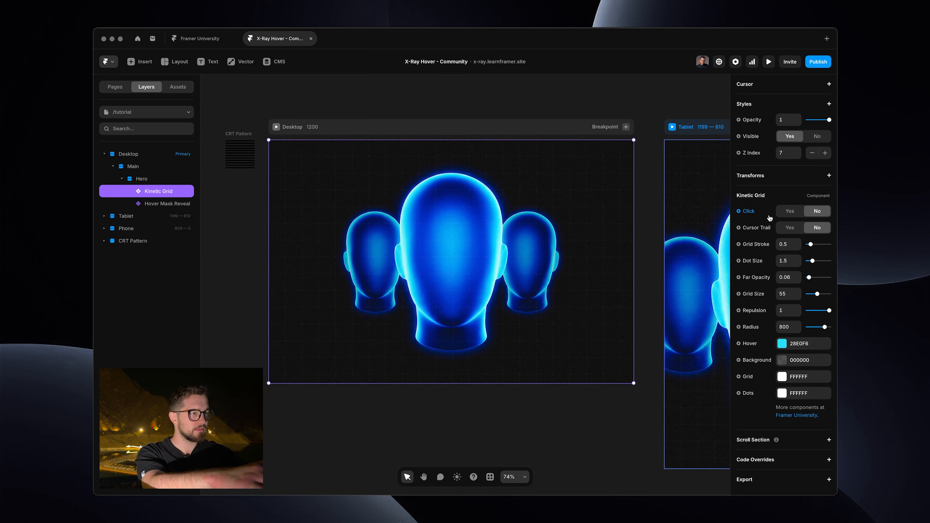
Set Click to Yes and view the finished grid effect in a full-window preview
{"action": "left_click", "coordinate": [791, 211]}
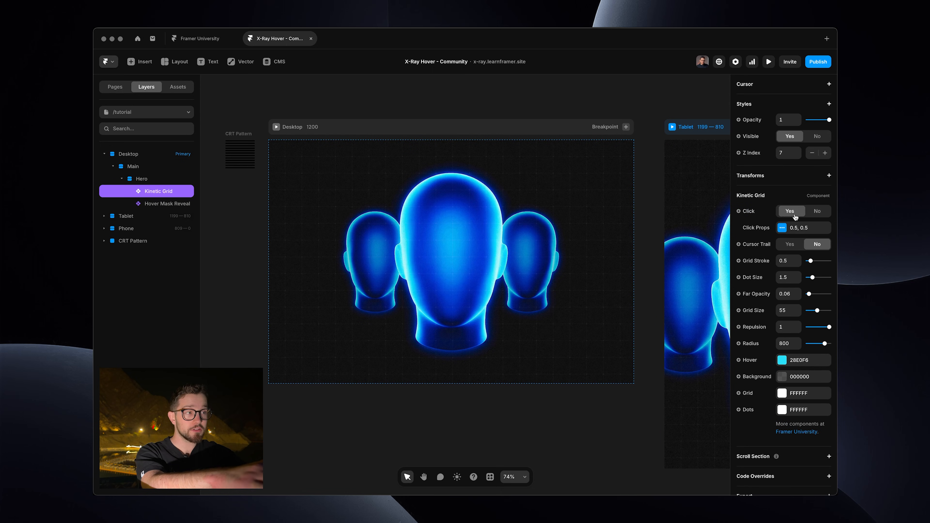
{"action": "key", "text": "super+p"}
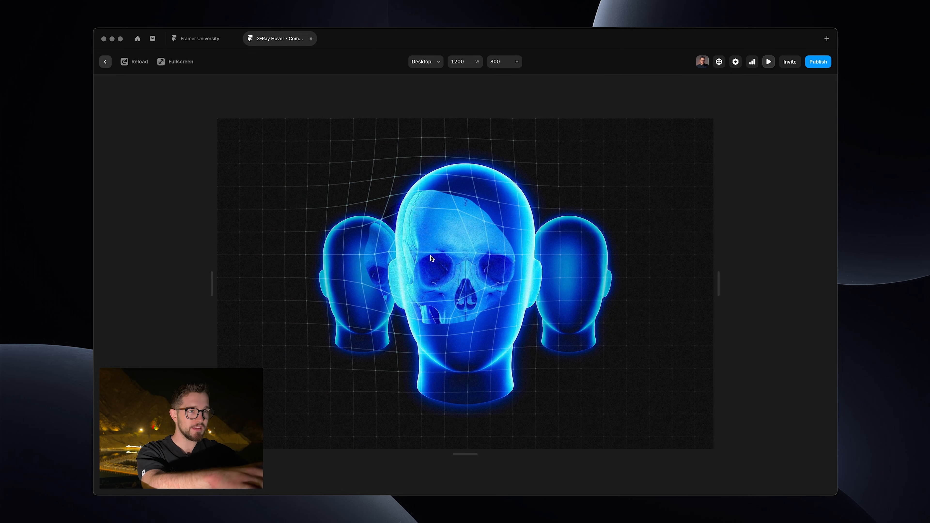
{"action": "key", "text": "super+Tab"}
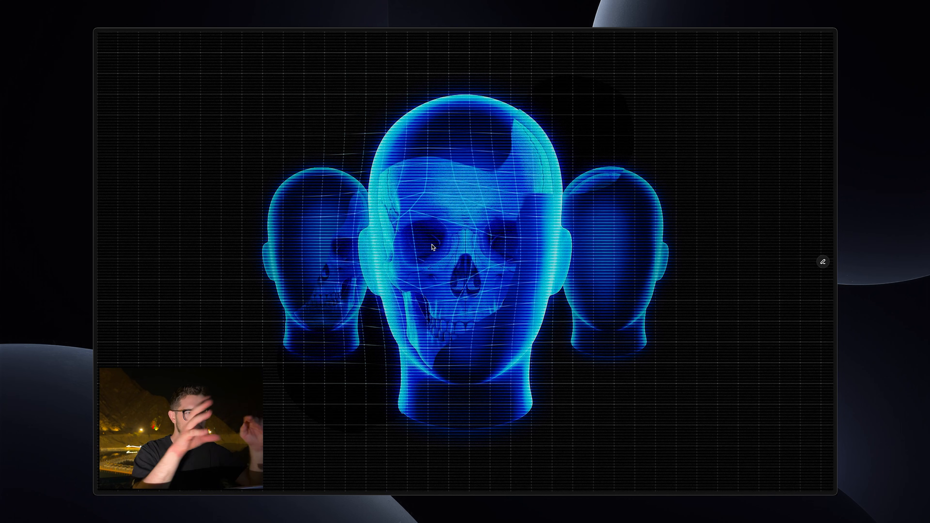
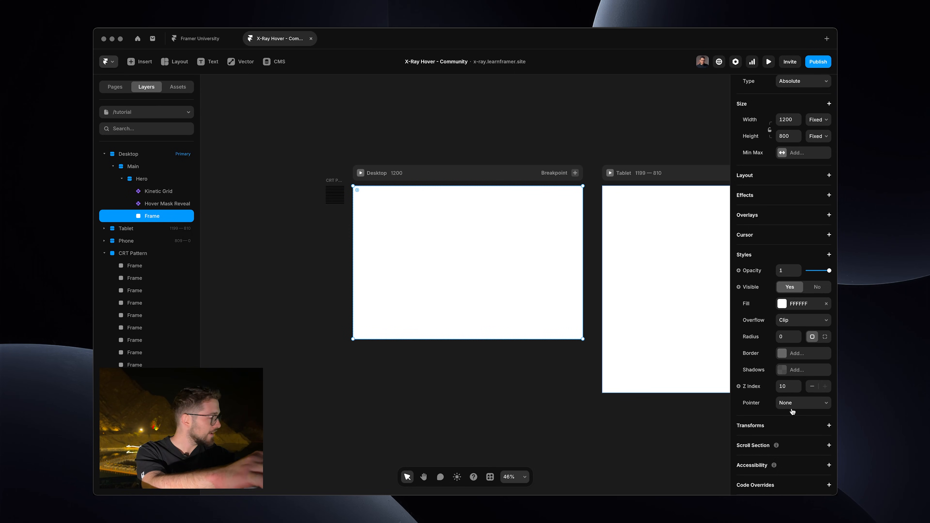
Open the fill settings of the white 1200×800 frame inside Hero
{"action": "left_click", "coordinate": [791, 304]}
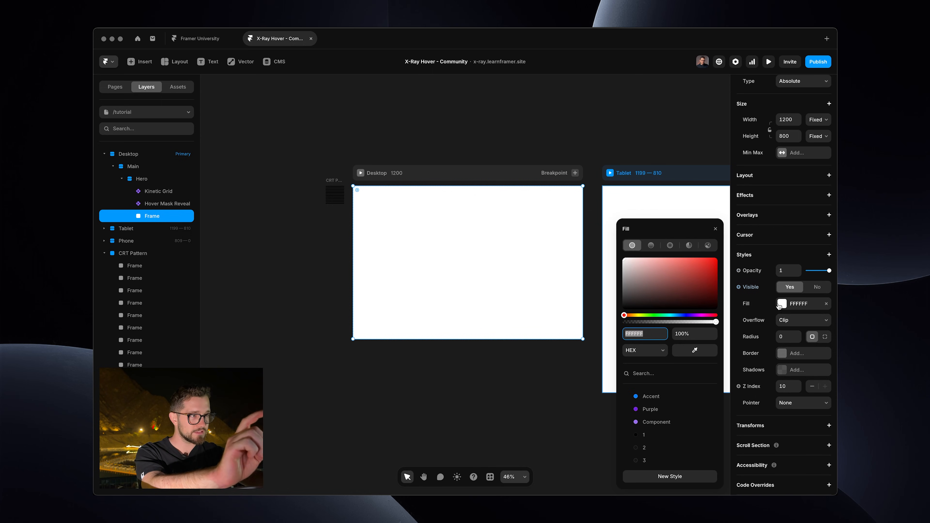
Switch the frame's fill to an image and drop ctr.png from Finder into it
{"action": "left_click", "coordinate": [674, 278]}
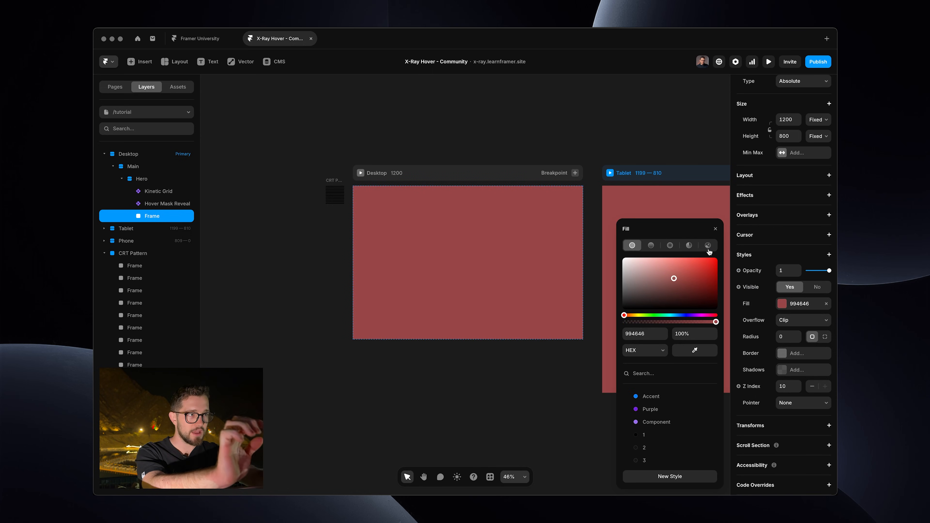
{"action": "left_click", "coordinate": [708, 245]}
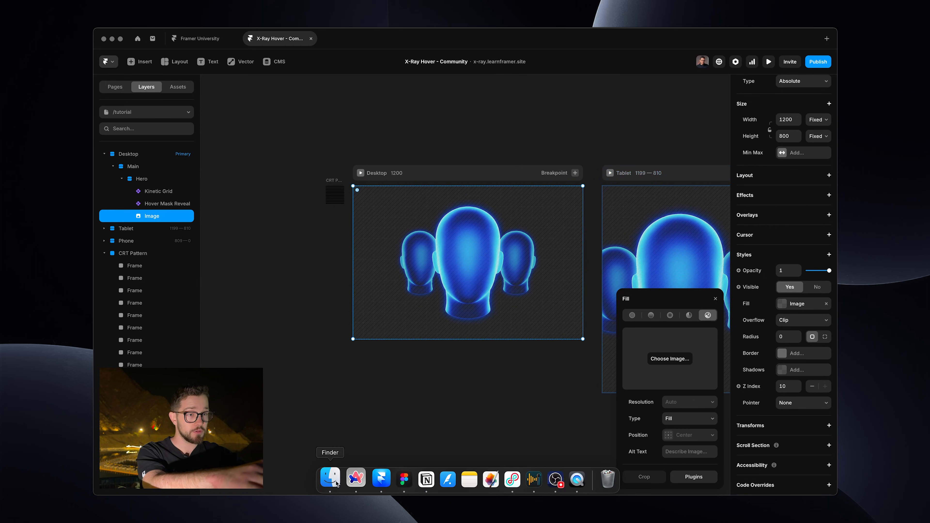
{"action": "left_click", "coordinate": [328, 478]}
{"action": "left_click", "coordinate": [386, 259]}
{"action": "left_click", "coordinate": [381, 252]}
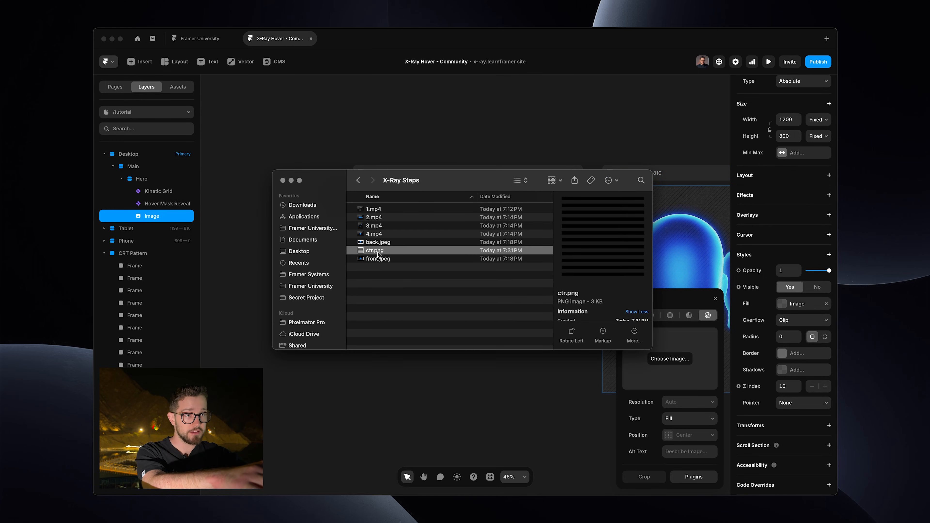
{"action": "left_click_drag", "start_coordinate": [378, 253], "coordinate": [659, 366]}
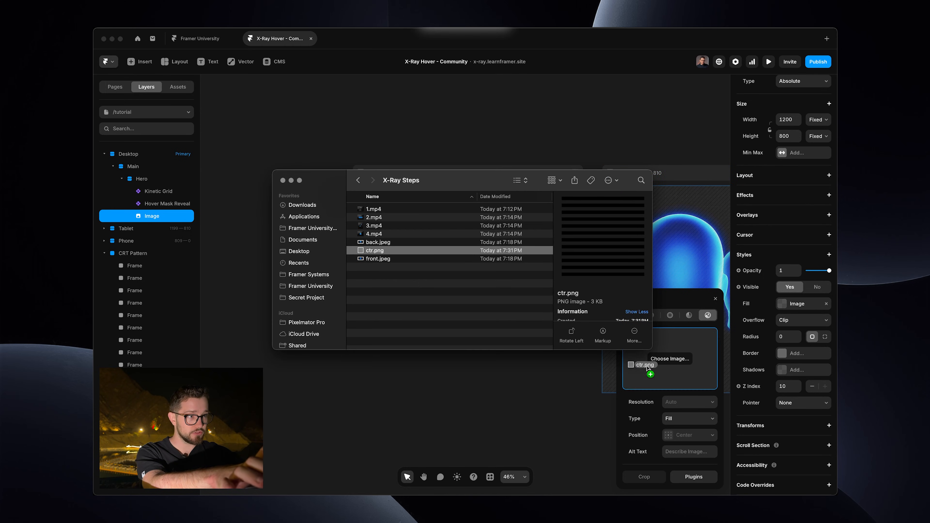
{"action": "left_click", "coordinate": [502, 389]}
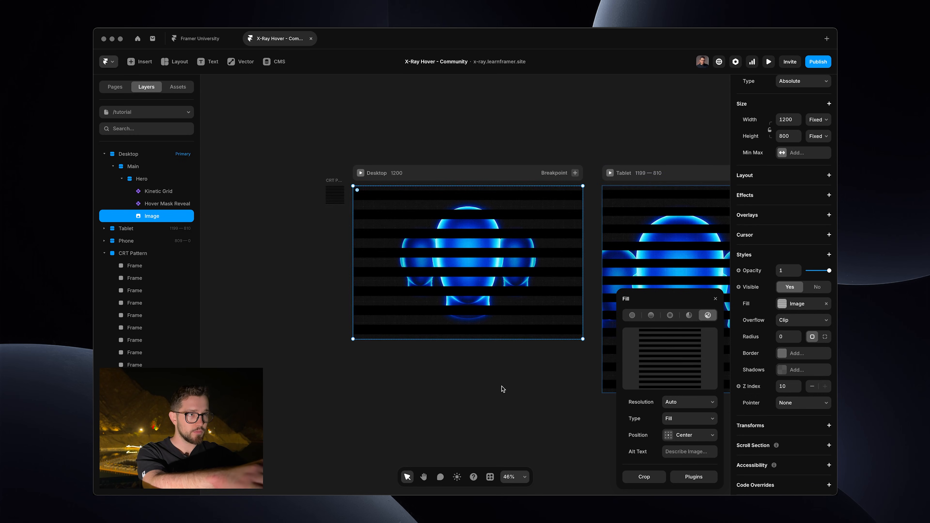
Set the ctr.png image fill type to Tile
{"action": "key", "text": "shift+2"}
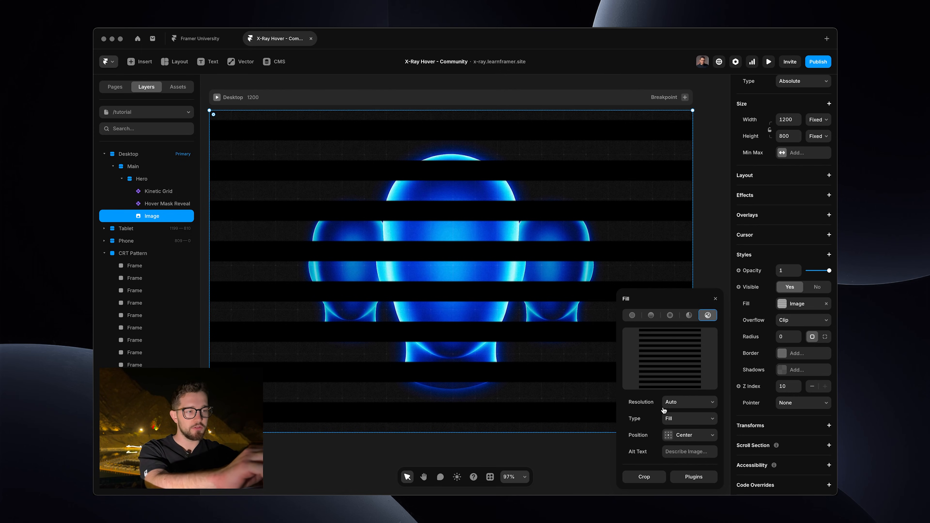
{"action": "left_click", "coordinate": [673, 423]}
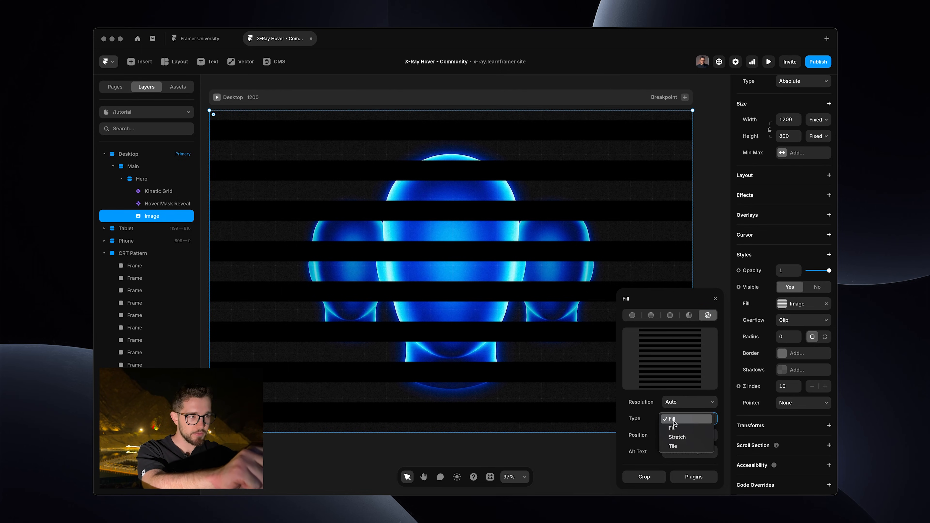
{"action": "left_click", "coordinate": [673, 446]}
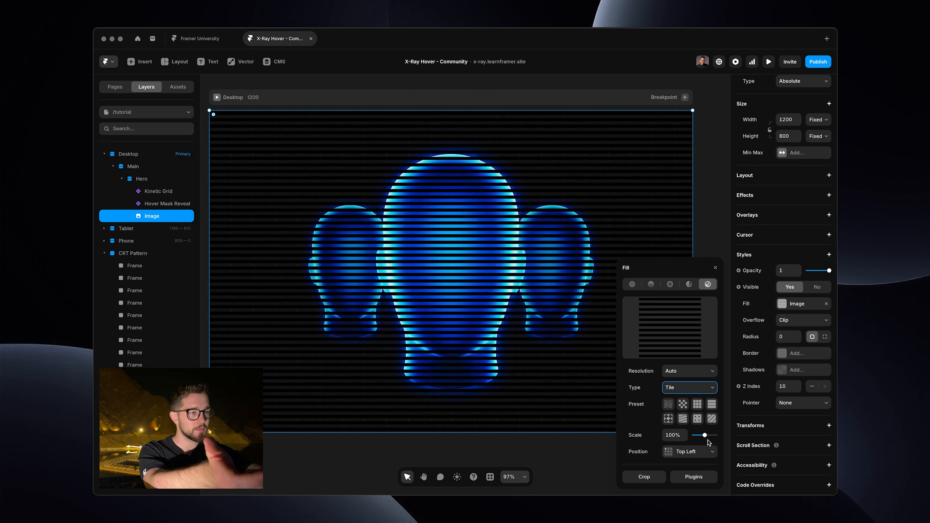
{"action": "left_click_drag", "start_coordinate": [703, 437], "coordinate": [701, 438]}
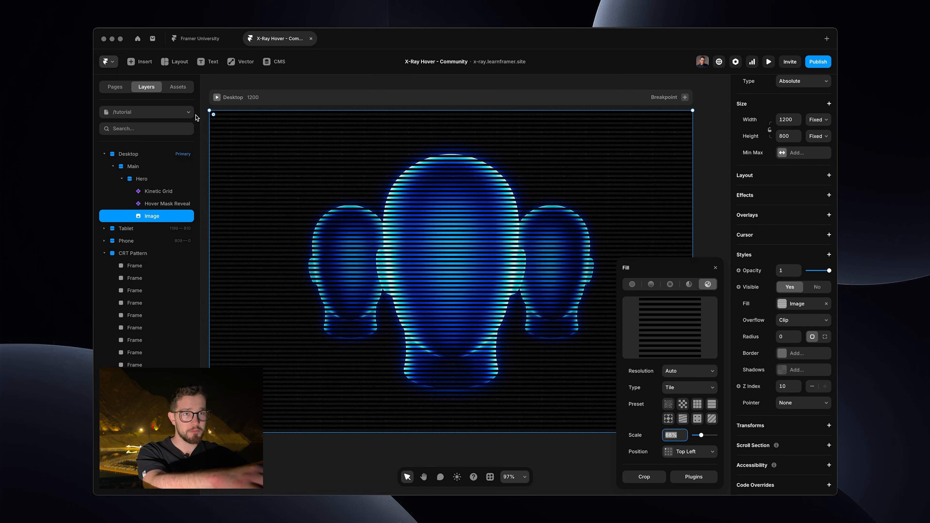
Set the tiled scanline image's scale to 45%
{"action": "left_click", "coordinate": [115, 88]}
{"action": "left_click", "coordinate": [126, 171]}
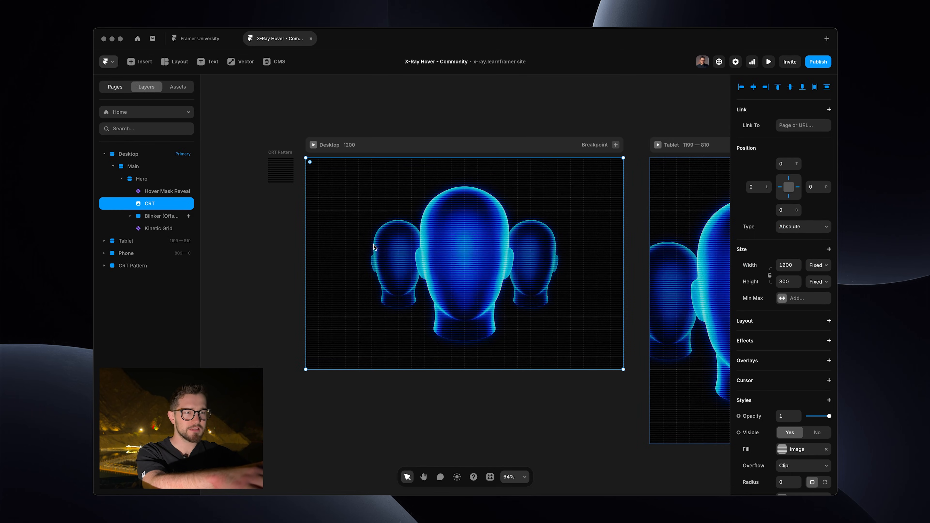
{"action": "left_click", "coordinate": [790, 454]}
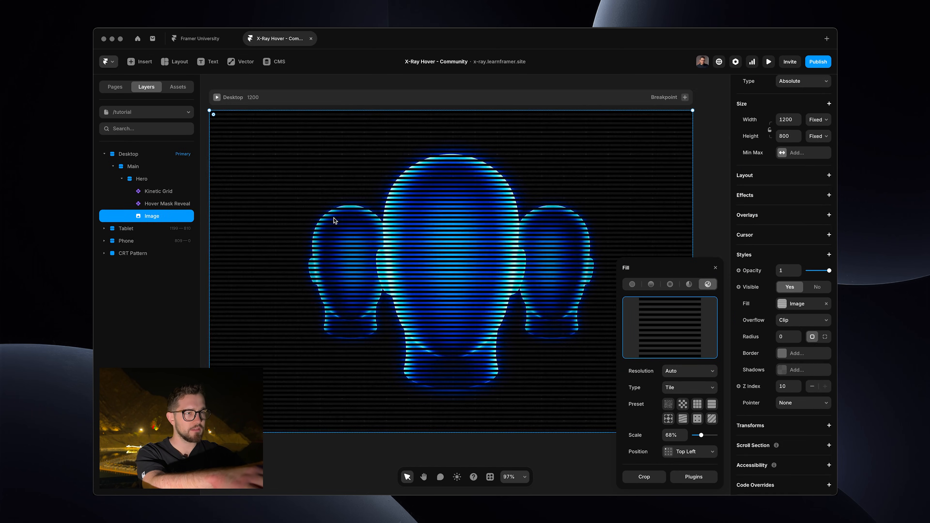
{"action": "left_click", "coordinate": [671, 434]}
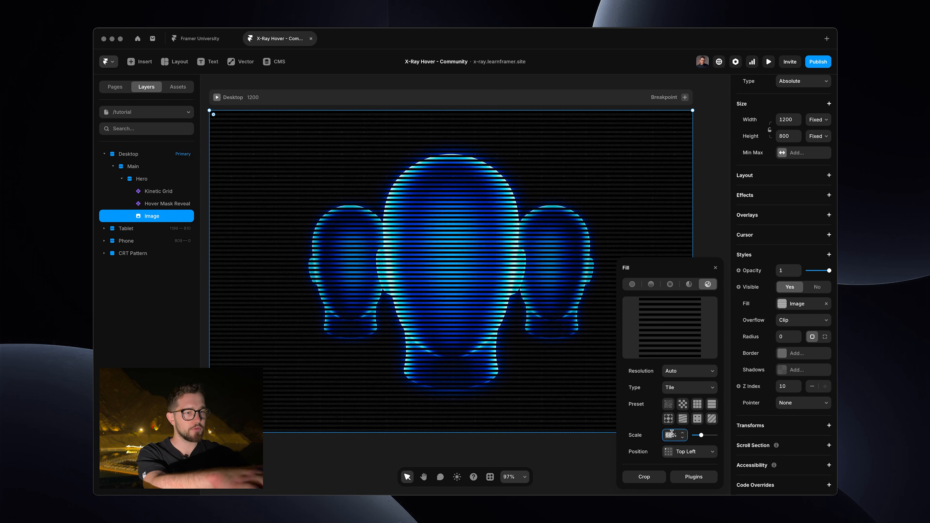
{"action": "key", "text": "Return"}
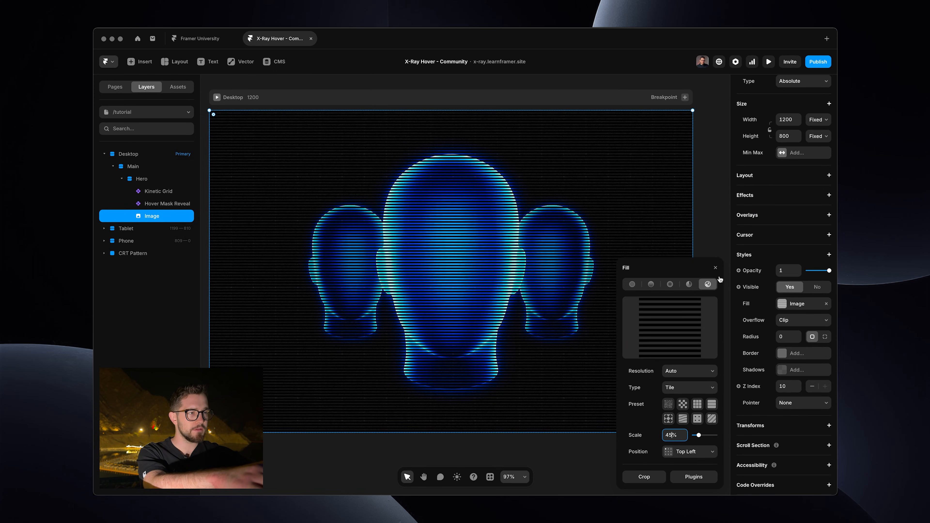
{"action": "left_click", "coordinate": [715, 268]}
Preview the page full screen to check the scanlines over the heads
{"action": "key", "text": "super+p"}
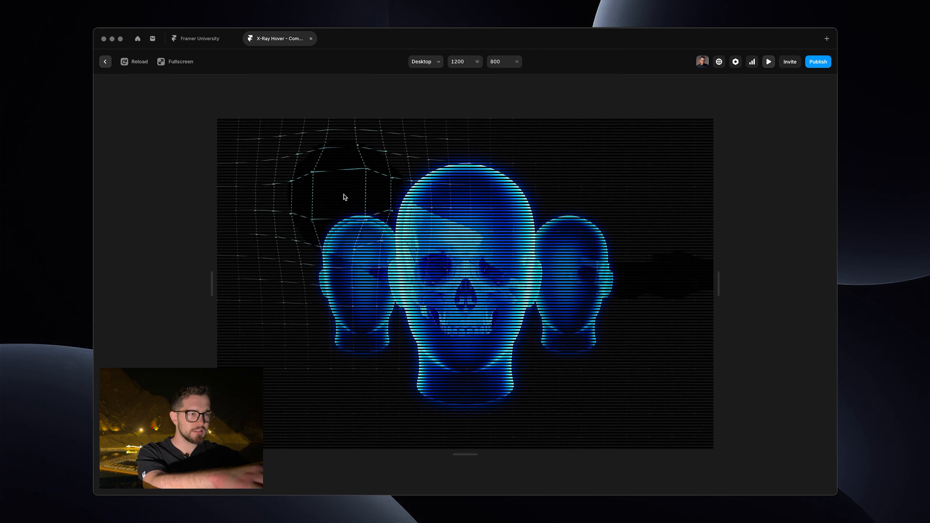
{"action": "left_click", "coordinate": [162, 59]}
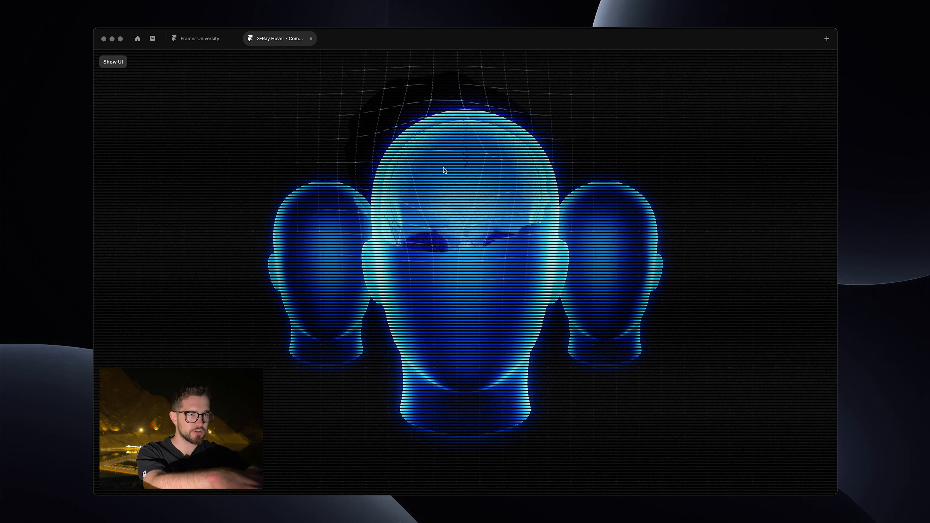
{"action": "key", "text": "Escape"}
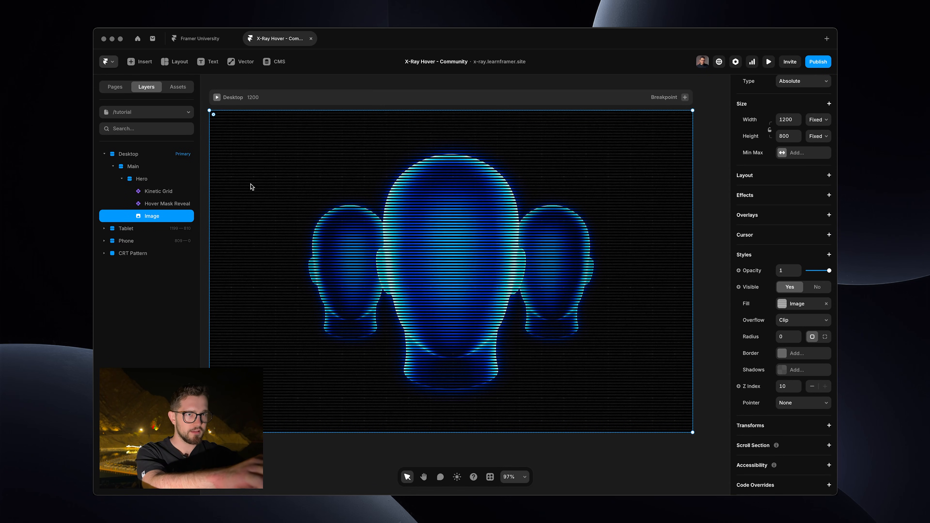
Add a Blur filter of 1 to the scanline image and view the page without the editor
{"action": "left_click", "coordinate": [792, 258]}
{"action": "mouse_move", "coordinate": [743, 306]}
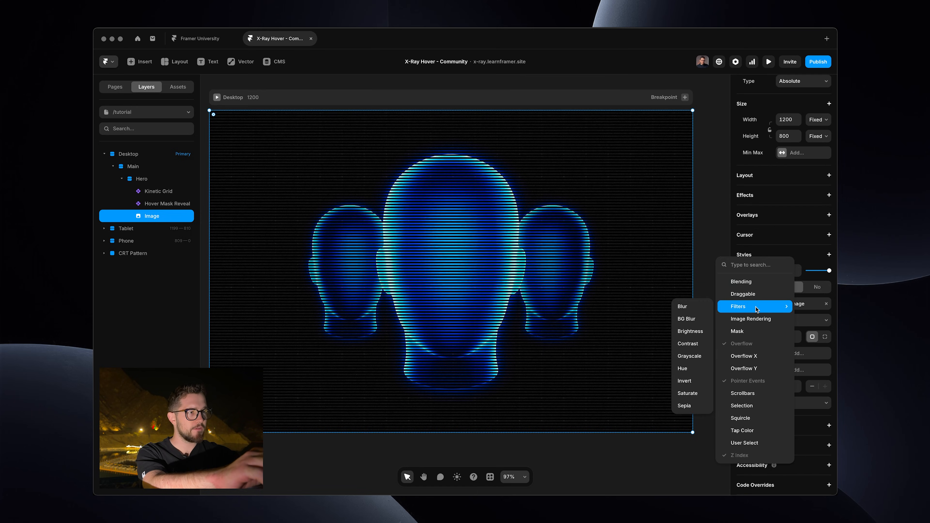
{"action": "left_click", "coordinate": [692, 310]}
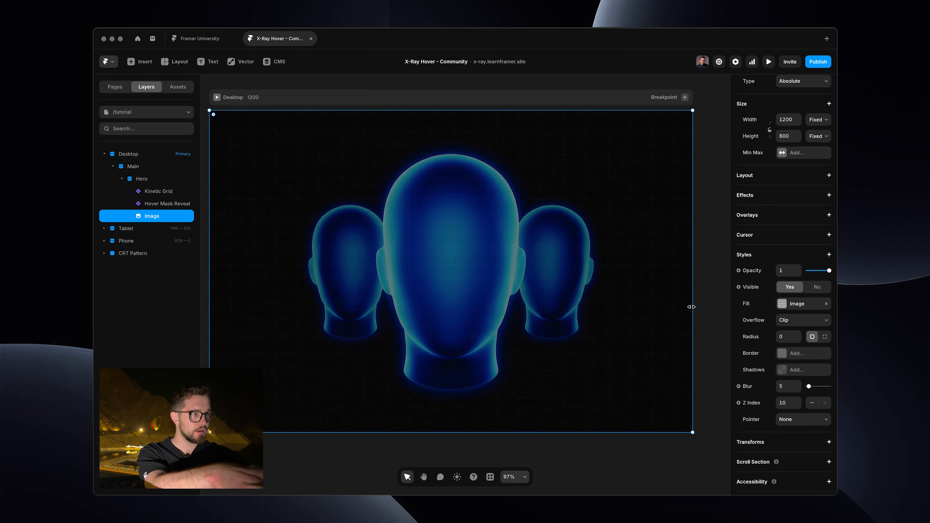
{"action": "left_click", "coordinate": [787, 384]}
{"action": "type", "text": "1"}
{"action": "key", "text": "Return"}
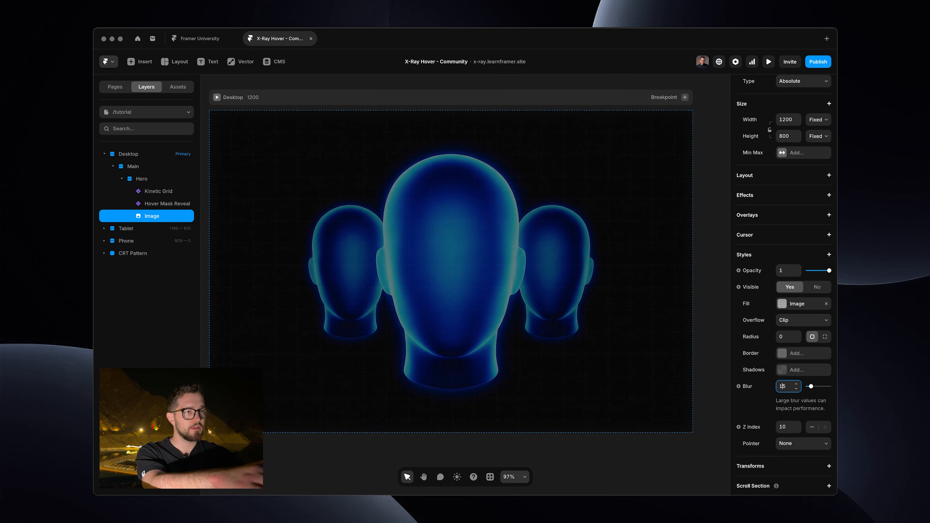
{"action": "type", "text": "100"}
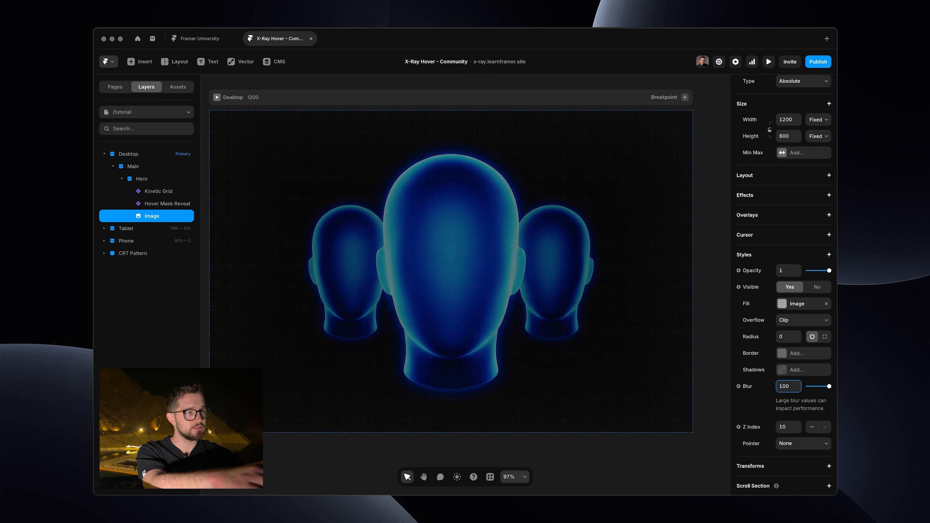
{"action": "key", "text": "BackSpace"}
{"action": "key", "text": "BackSpace"}
{"action": "key", "text": "BackSpace"}
{"action": "key", "text": "BackSpace"}
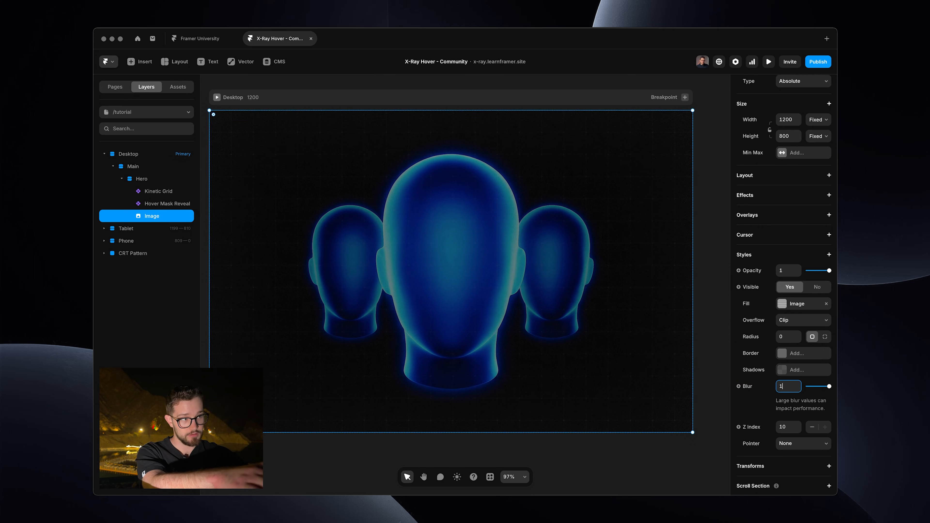
{"action": "key", "text": "super+backslash"}
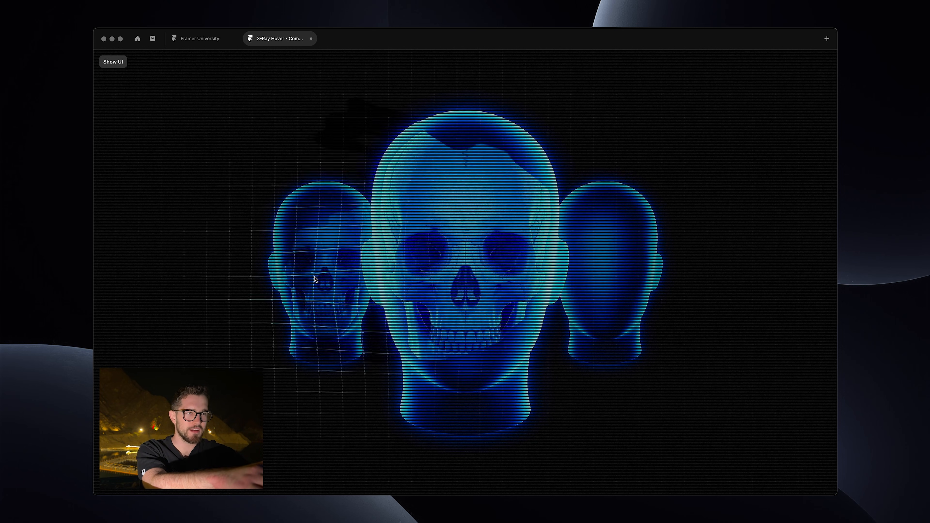
{"action": "key", "text": "super+backslash"}
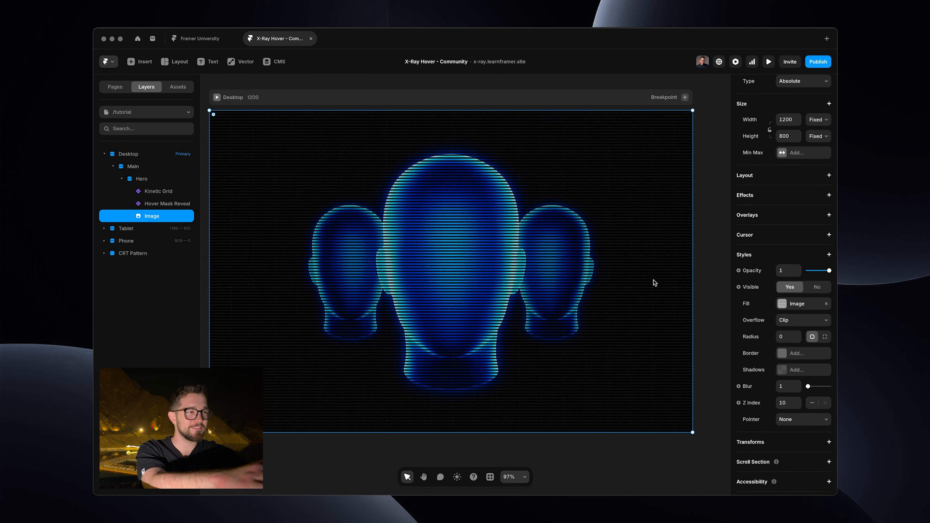
Add a Blending property set to Overlay on the image and check it full-window
{"action": "left_click", "coordinate": [755, 255]}
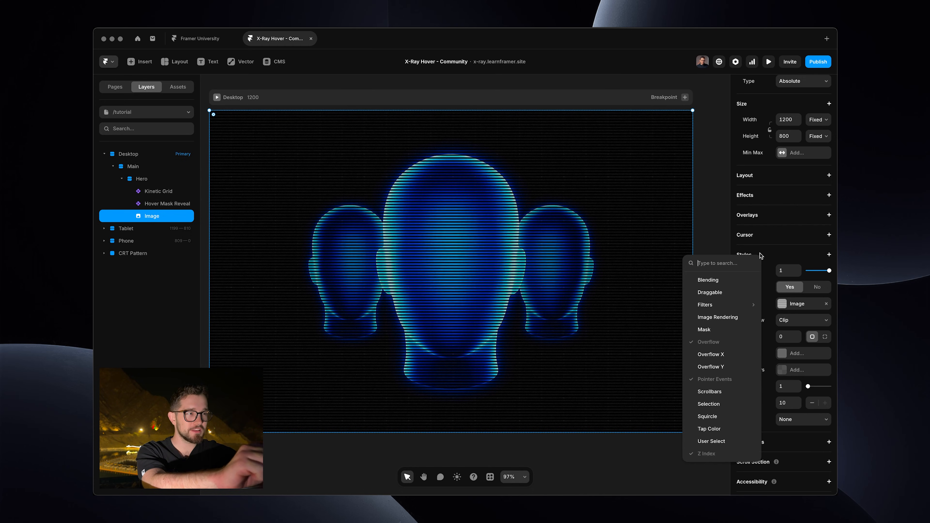
{"action": "left_click", "coordinate": [737, 279]}
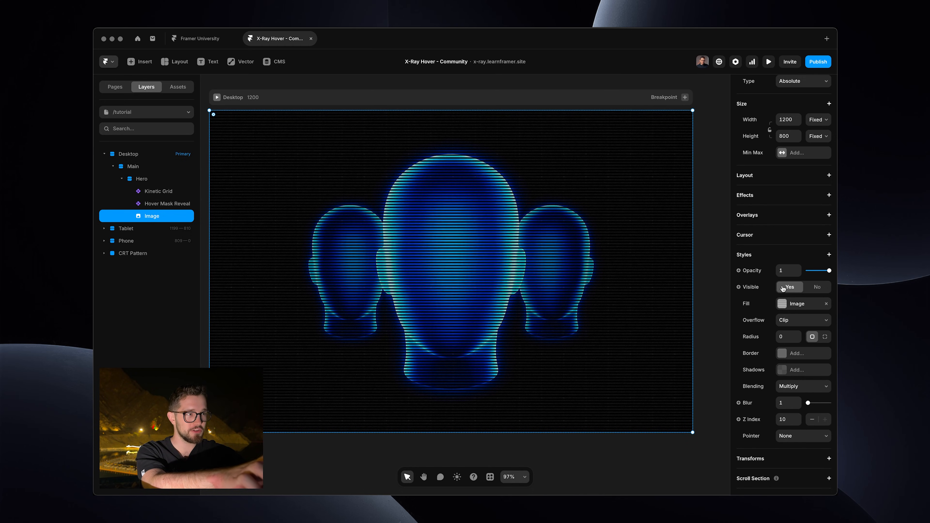
{"action": "scroll", "coordinate": [792, 393], "scroll_direction": "down", "scroll_amount": 2}
{"action": "left_click", "coordinate": [798, 353]}
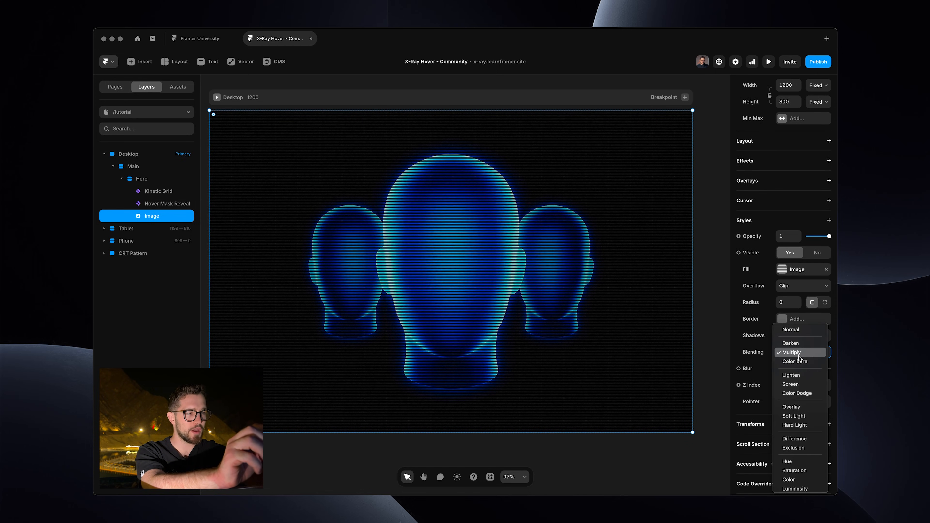
{"action": "left_click", "coordinate": [804, 407]}
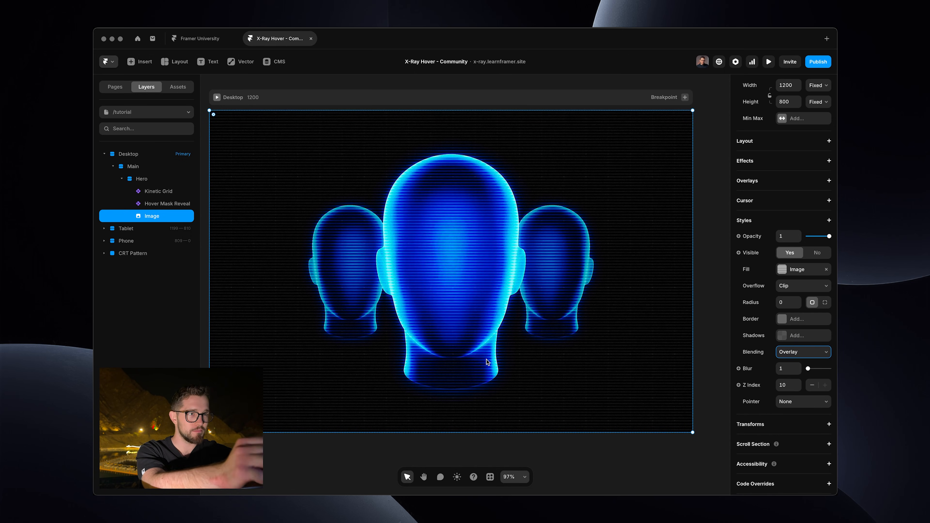
{"action": "key", "text": "super+backslash"}
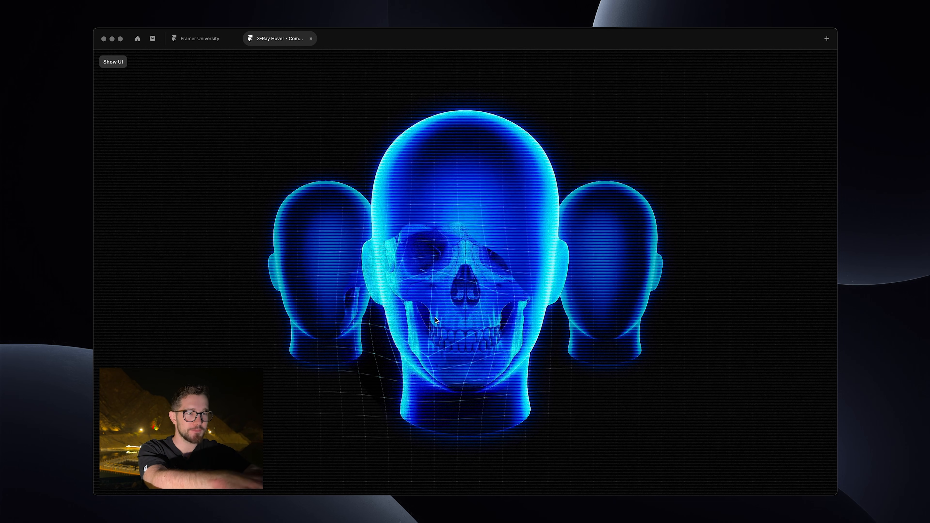
{"action": "key", "text": "super+backslash"}
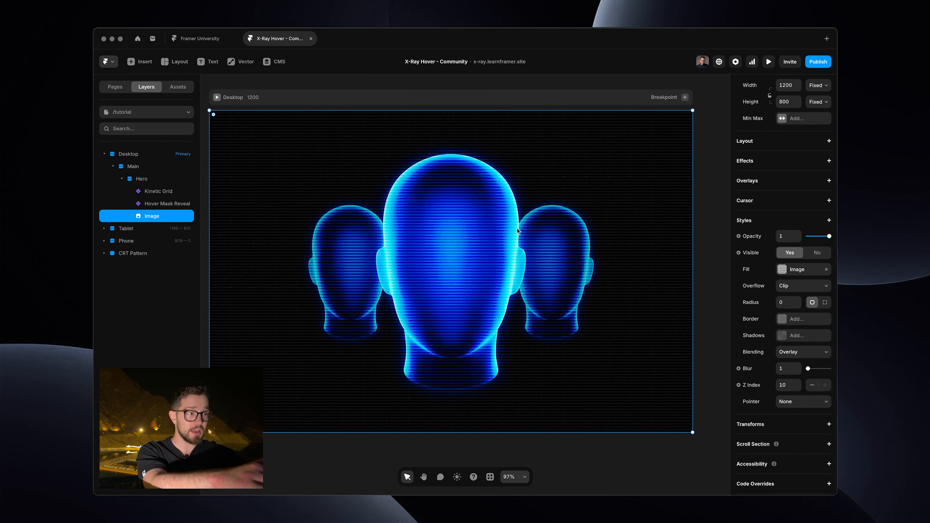
{"action": "scroll", "coordinate": [516, 228], "scroll_direction": "down", "scroll_amount": 1}
{"action": "scroll", "coordinate": [516, 228], "scroll_direction": "up", "scroll_amount": 1}
{"action": "scroll", "coordinate": [516, 228], "scroll_direction": "left", "scroll_amount": 1}
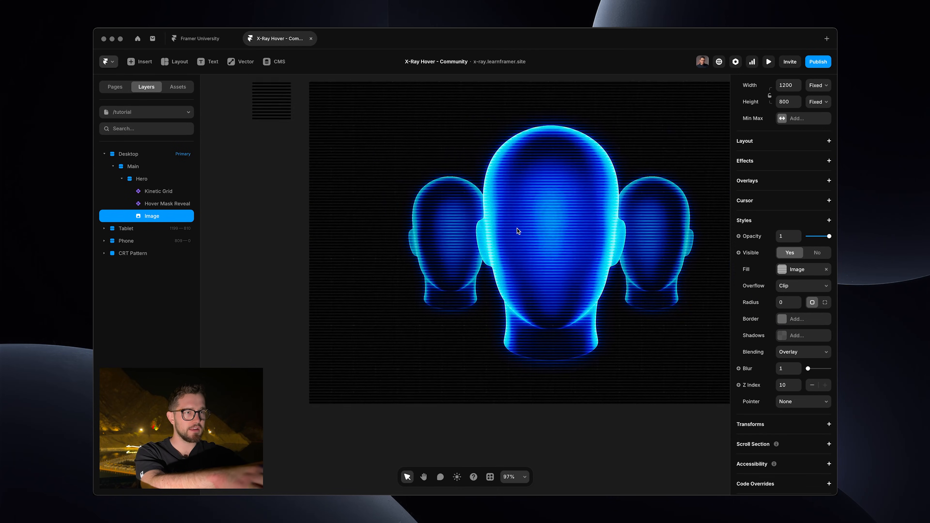
Draw a new frame and move it inside the Hero section
{"action": "scroll", "coordinate": [518, 230], "scroll_direction": "left", "scroll_amount": 5}
{"action": "key", "text": "f"}
{"action": "left_click_drag", "start_coordinate": [257, 177], "coordinate": [361, 289]}
{"action": "key", "text": "Delete"}
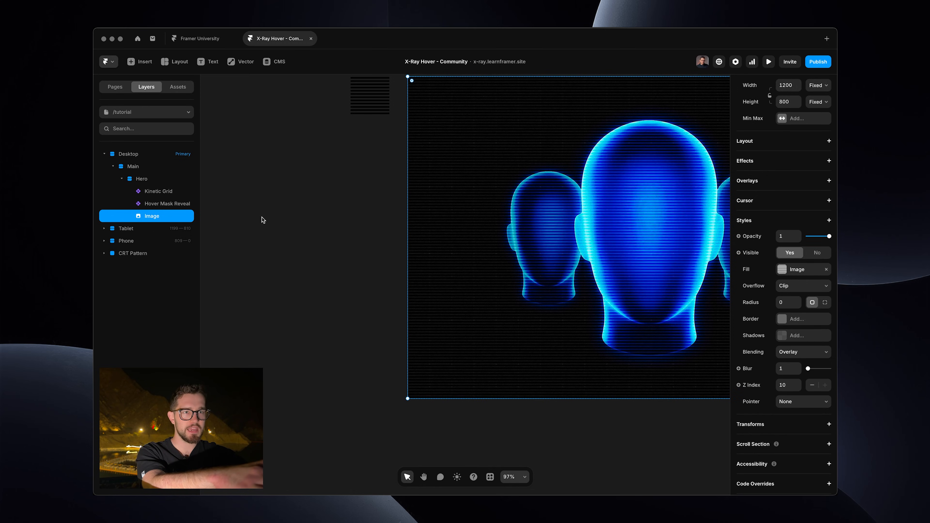
{"action": "left_click", "coordinate": [163, 181]}
{"action": "key", "text": "super+v"}
Make the frame Absolute with top, right and left offsets of 0 to fill Hero
{"action": "left_click", "coordinate": [789, 163]}
{"action": "left_click", "coordinate": [789, 173]}
{"action": "left_click", "coordinate": [785, 209]}
{"action": "left_click", "coordinate": [812, 188]}
{"action": "type", "text": "0"}
{"action": "left_click", "coordinate": [786, 165]}
{"action": "type", "text": "0"}
{"action": "left_click", "coordinate": [758, 187]}
{"action": "type", "text": "0"}
{"action": "key", "text": "Return"}
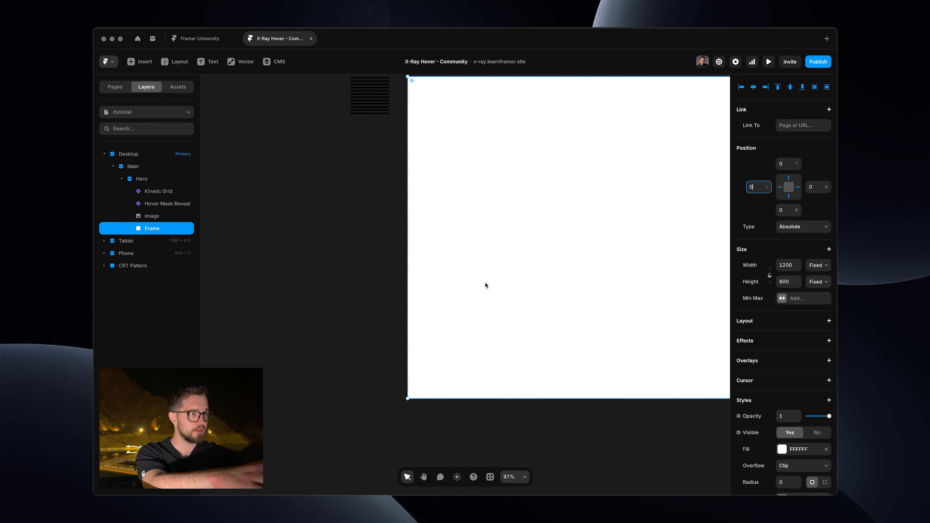
{"action": "scroll", "coordinate": [485, 285], "scroll_direction": "left", "scroll_amount": 4}
Fill the frame with 000000 at 20% and test its opacity
{"action": "left_click", "coordinate": [802, 450]}
{"action": "type", "text": "000000"}
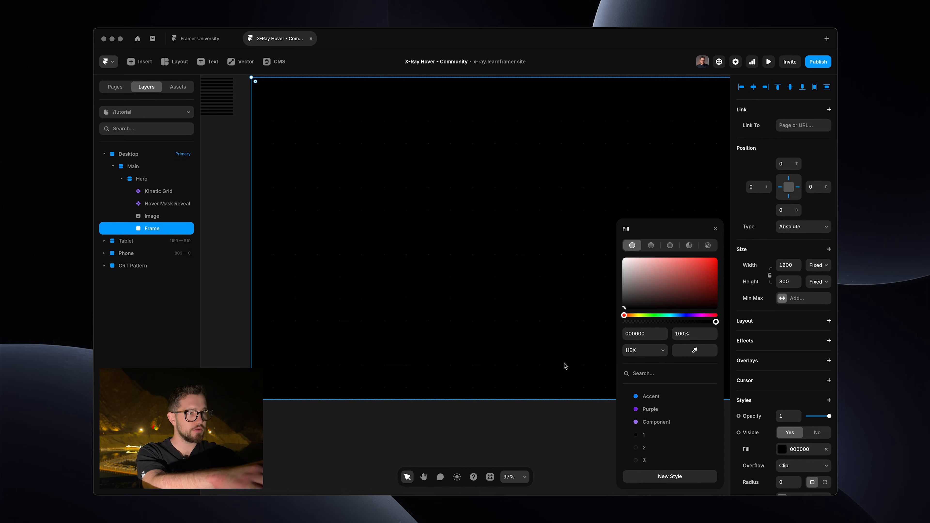
{"action": "left_click", "coordinate": [688, 334]}
{"action": "type", "text": "20"}
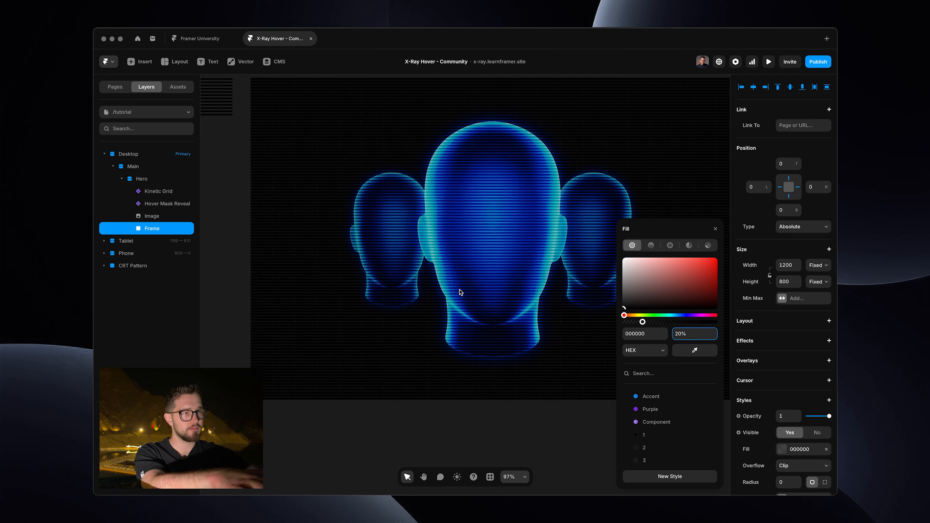
{"action": "scroll", "coordinate": [461, 291], "scroll_direction": "up", "scroll_amount": 2}
{"action": "scroll", "coordinate": [461, 292], "scroll_direction": "right", "scroll_amount": 2}
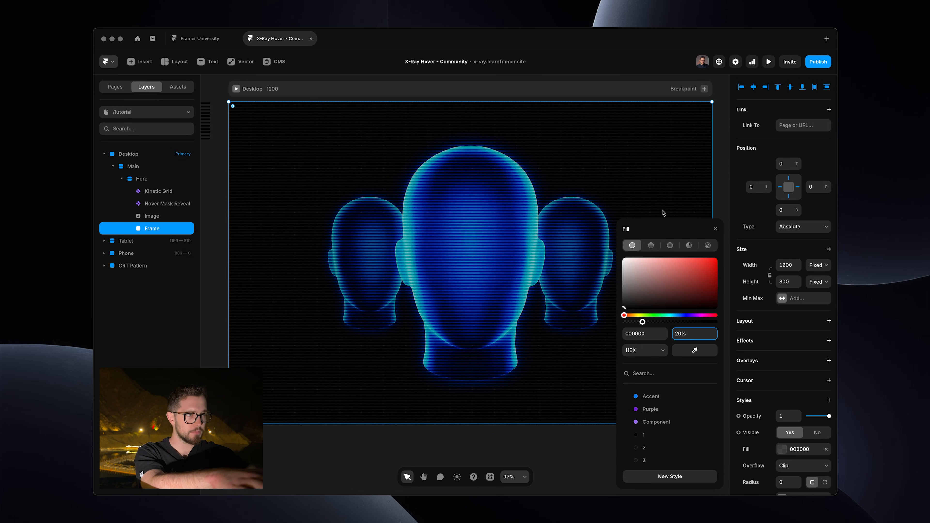
{"action": "left_click", "coordinate": [715, 229]}
{"action": "scroll", "coordinate": [560, 352], "scroll_direction": "up", "scroll_amount": 1}
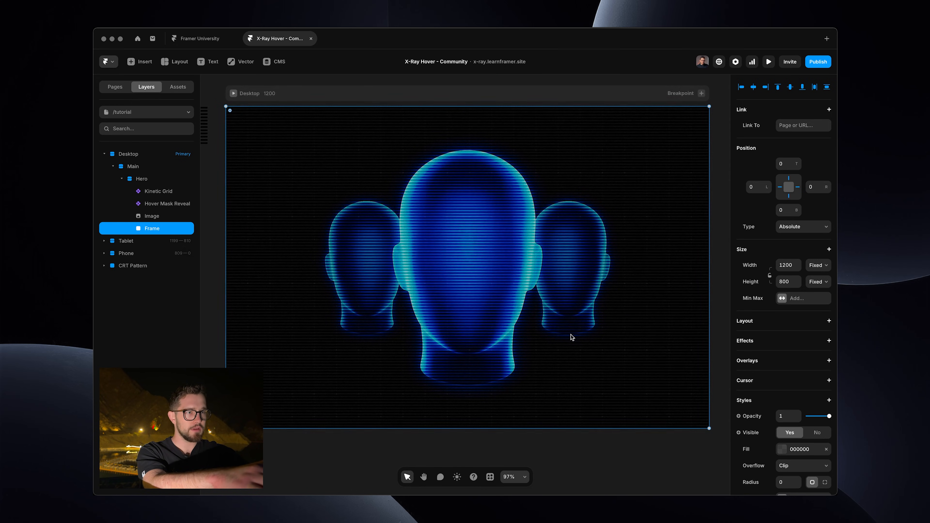
{"action": "mouse_move", "coordinate": [823, 418]}
{"action": "left_mouse_down"}
{"action": "mouse_move", "coordinate": [813, 419]}
{"action": "mouse_move", "coordinate": [823, 417]}
{"action": "left_mouse_up"}
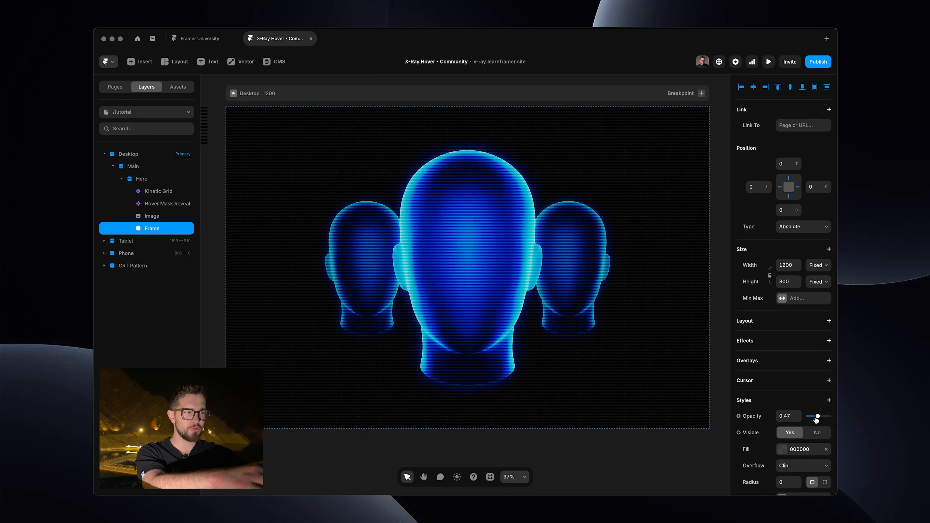
{"action": "left_click_drag", "start_coordinate": [818, 418], "coordinate": [830, 417]}
Rename the frame to 'Overlay'
{"action": "double_click", "coordinate": [161, 228]}
{"action": "type", "text": "Overlay"}
{"action": "key", "text": "Return"}
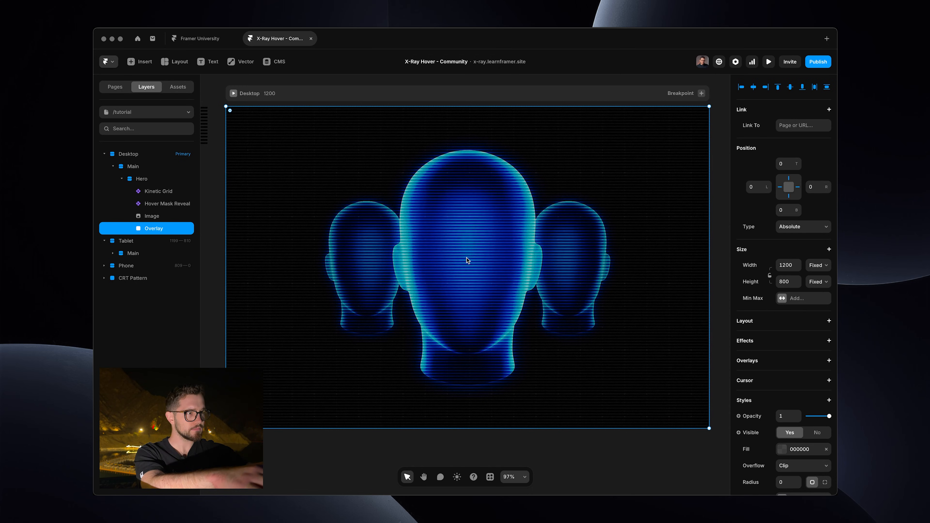
{"action": "left_click", "coordinate": [769, 344]}
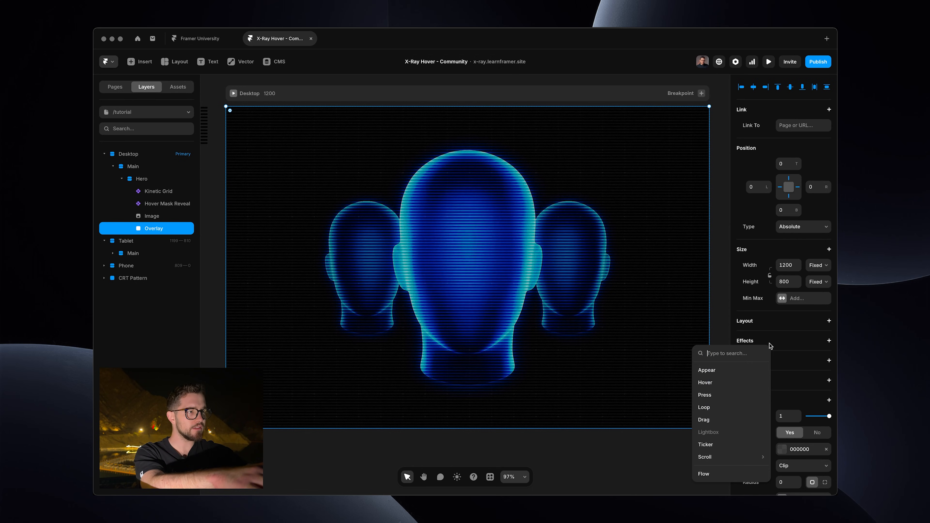
Add a Mirror Loop effect to Overlay with Rotate 0 and Opacity 0
{"action": "left_click", "coordinate": [720, 408]}
{"action": "left_click", "coordinate": [699, 345]}
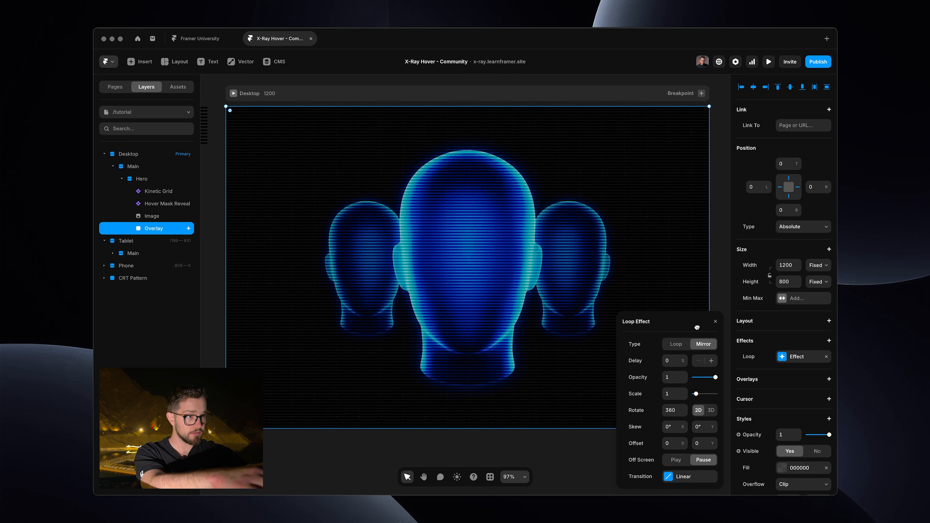
{"action": "left_click", "coordinate": [673, 305]}
{"action": "type", "text": "0"}
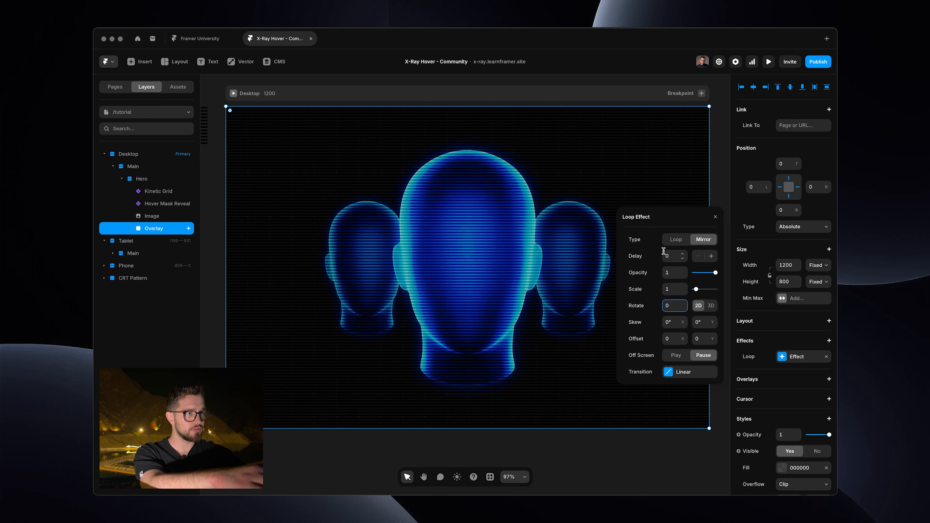
{"action": "left_click", "coordinate": [673, 272]}
{"action": "type", "text": "0"}
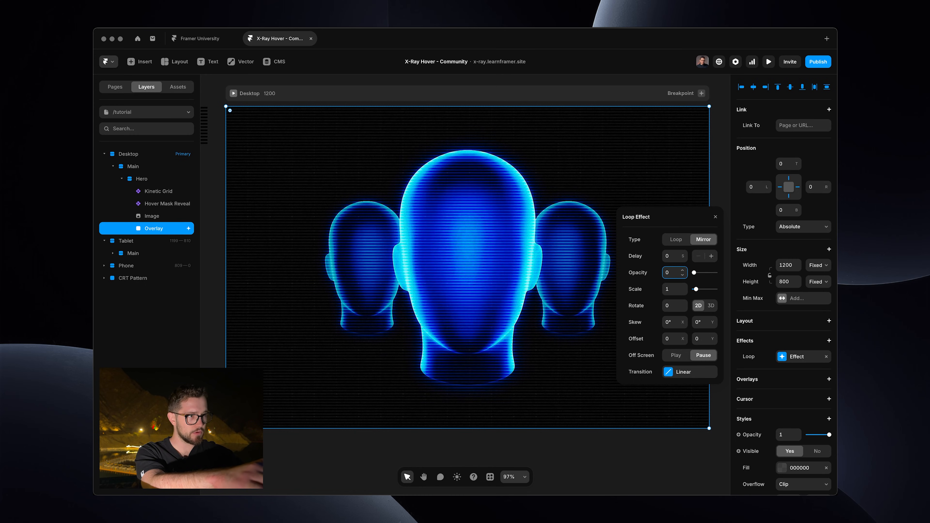
Give the loop a Spring transition (Time 1.7, Bounce 0.8) and preview it full-window
{"action": "left_click", "coordinate": [692, 372]}
{"action": "left_click", "coordinate": [698, 234]}
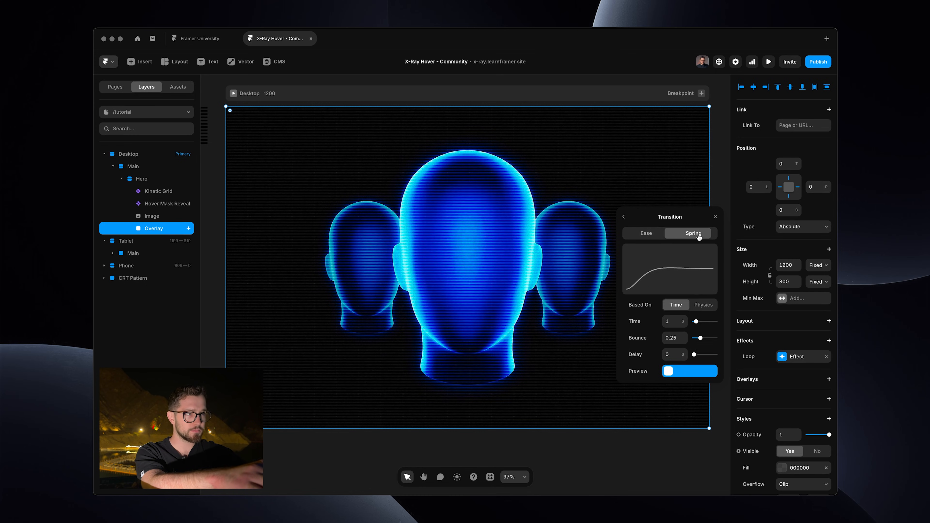
{"action": "left_click", "coordinate": [671, 322]}
{"action": "left_click_drag", "start_coordinate": [697, 321], "coordinate": [711, 340]}
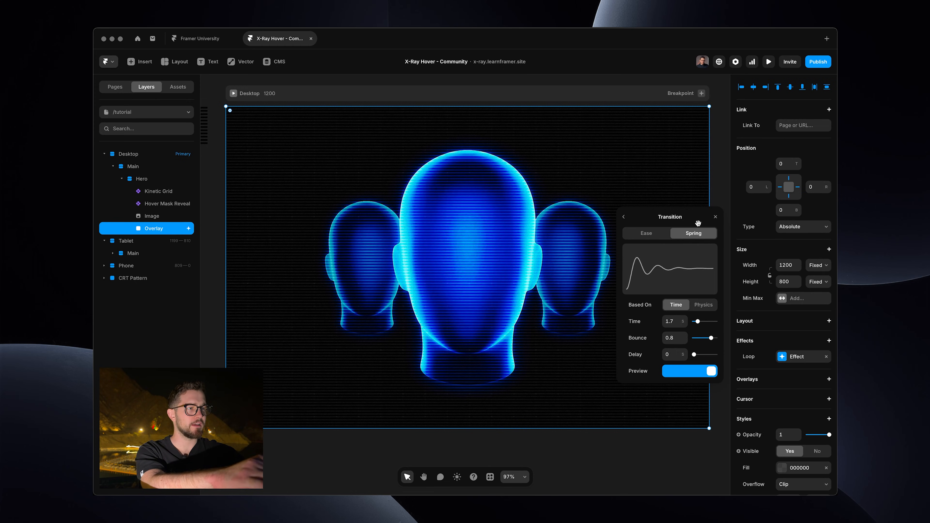
{"action": "left_click", "coordinate": [714, 219]}
{"action": "key", "text": "super+backslash"}
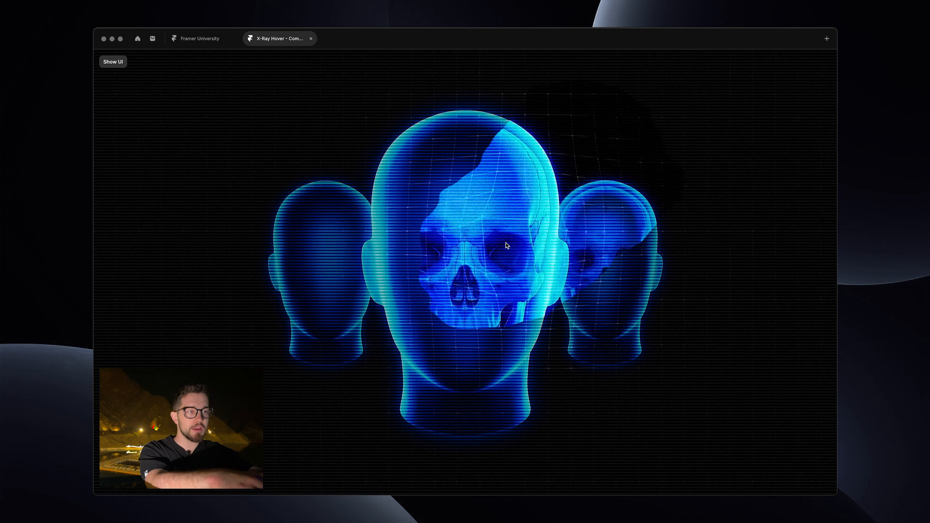
{"action": "key", "text": "Escape"}
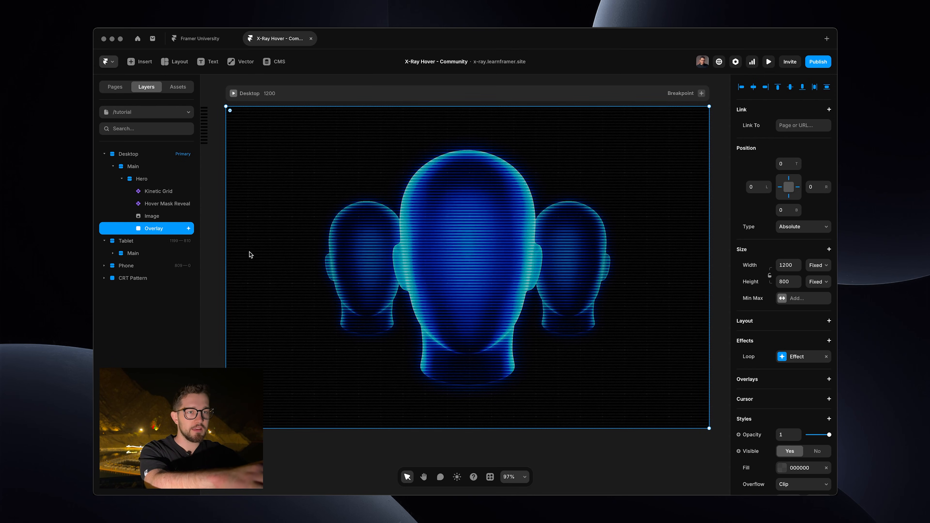
Wrap Overlay in a frame named 'Wrapper' with Pointer Events None and Z Index 10
{"action": "right_click", "coordinate": [155, 231]}
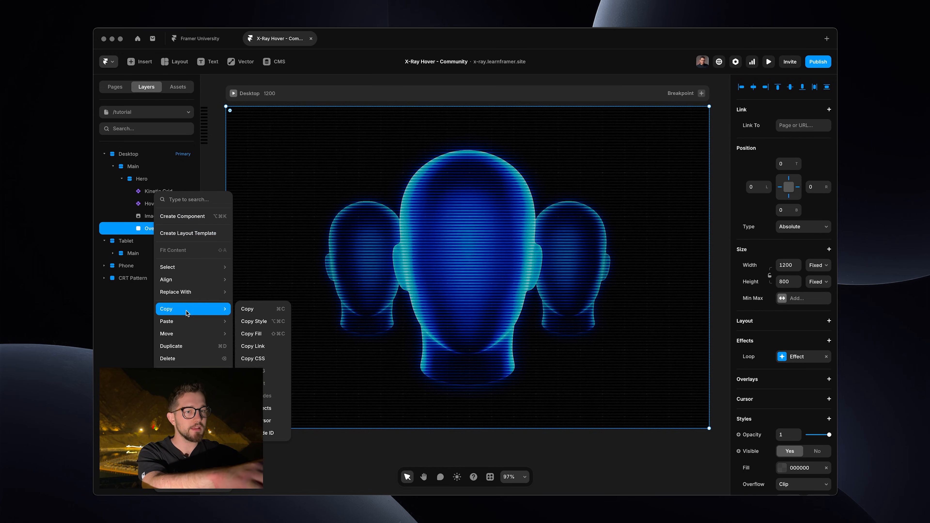
{"action": "left_click", "coordinate": [184, 442]}
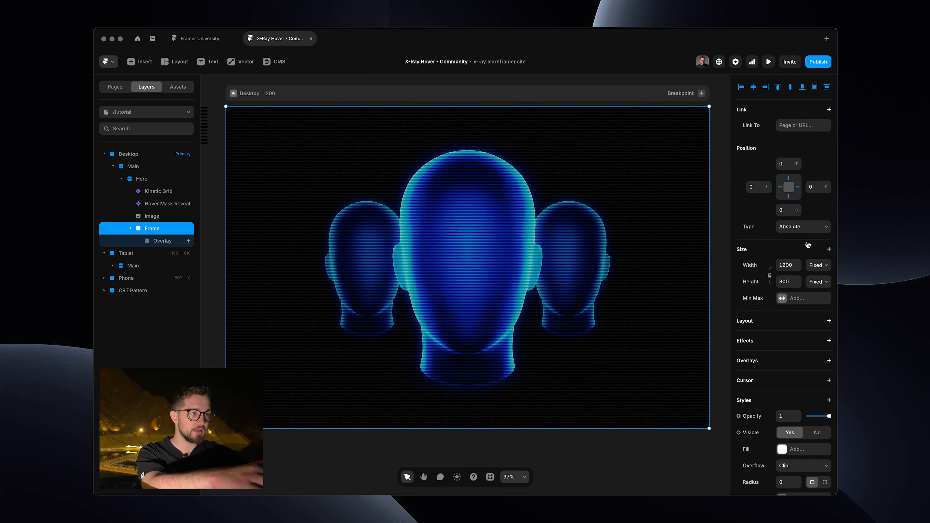
{"action": "scroll", "coordinate": [809, 244], "scroll_direction": "down", "scroll_amount": 5}
{"action": "left_click", "coordinate": [789, 224]}
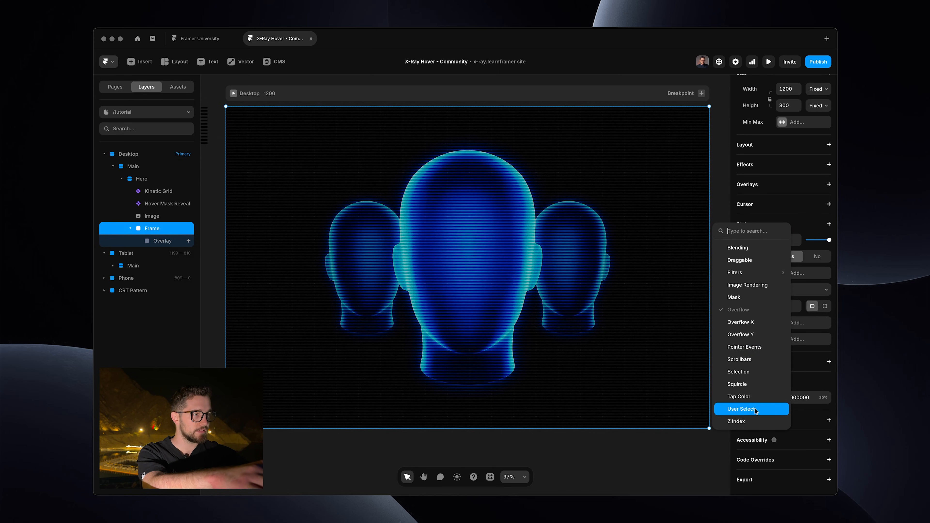
{"action": "left_click", "coordinate": [753, 347]}
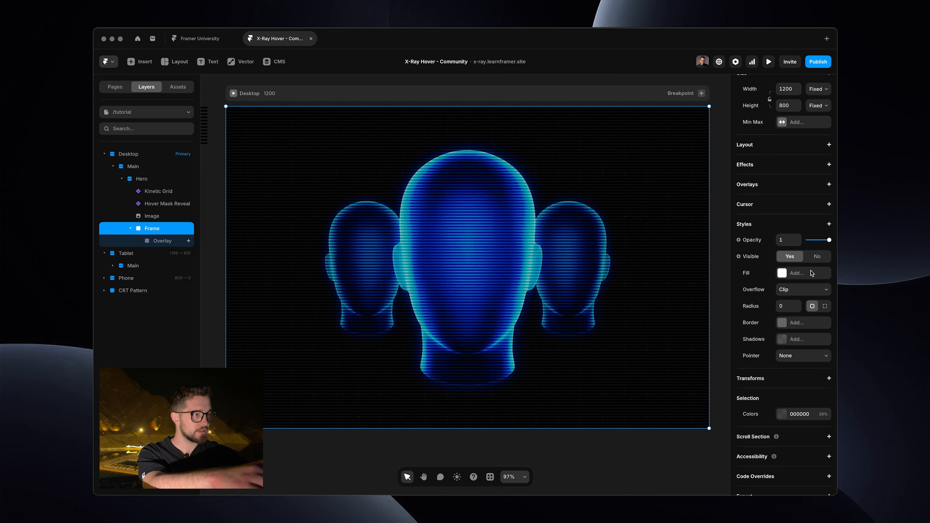
{"action": "left_click", "coordinate": [810, 224]}
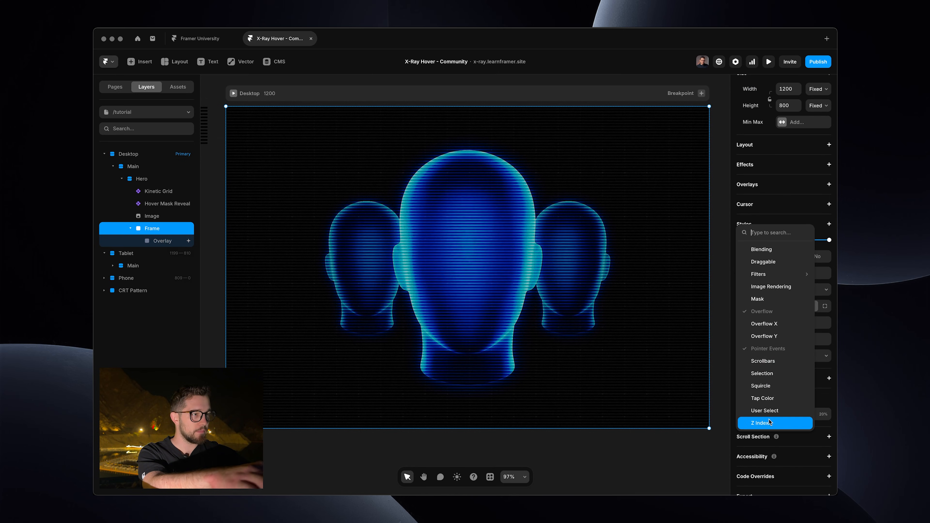
{"action": "left_click", "coordinate": [783, 421]}
{"action": "left_click", "coordinate": [788, 355]}
{"action": "type", "text": "10"}
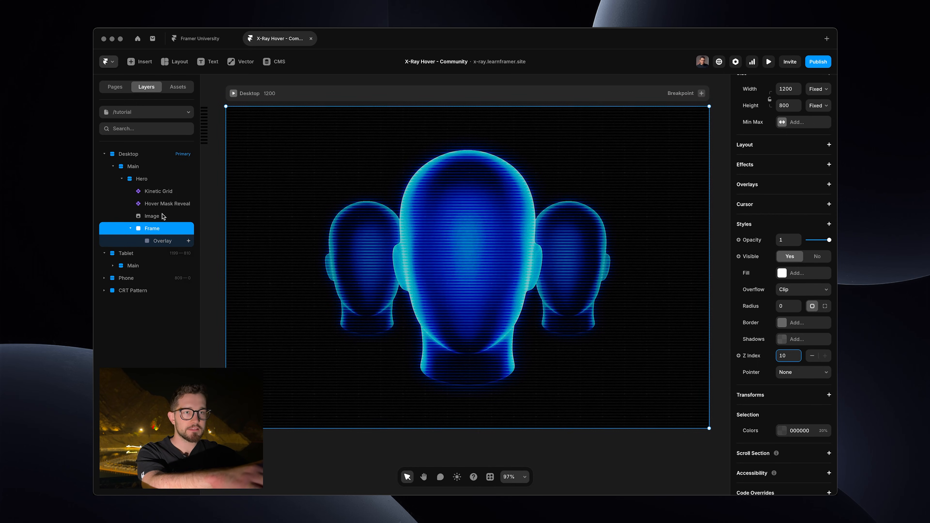
{"action": "double_click", "coordinate": [162, 227]}
{"action": "type", "text": "Wrapper"}
{"action": "key", "text": "Return"}
Copy Overlay's effects with 'copy eff' and search 'paste eff' on Wrapper
{"action": "left_click", "coordinate": [162, 241]}
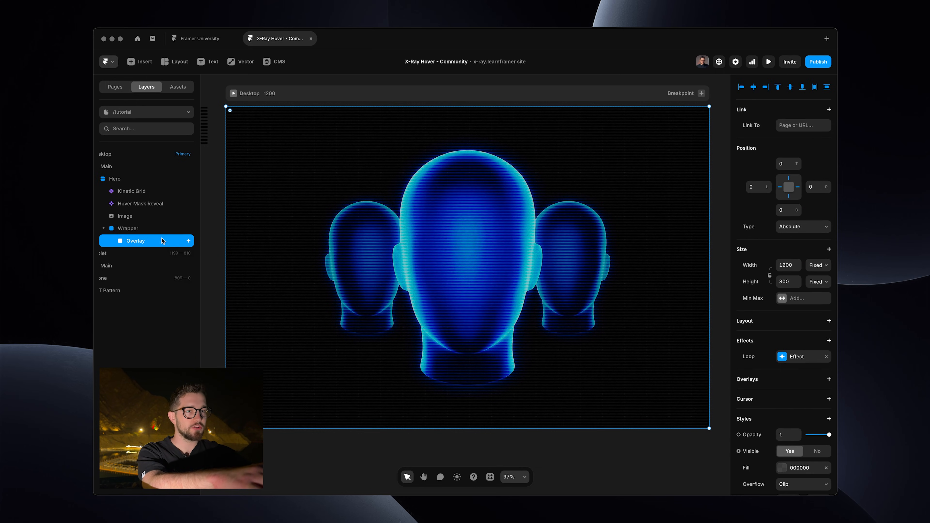
{"action": "key", "text": "super+k"}
{"action": "type", "text": "copy eff"}
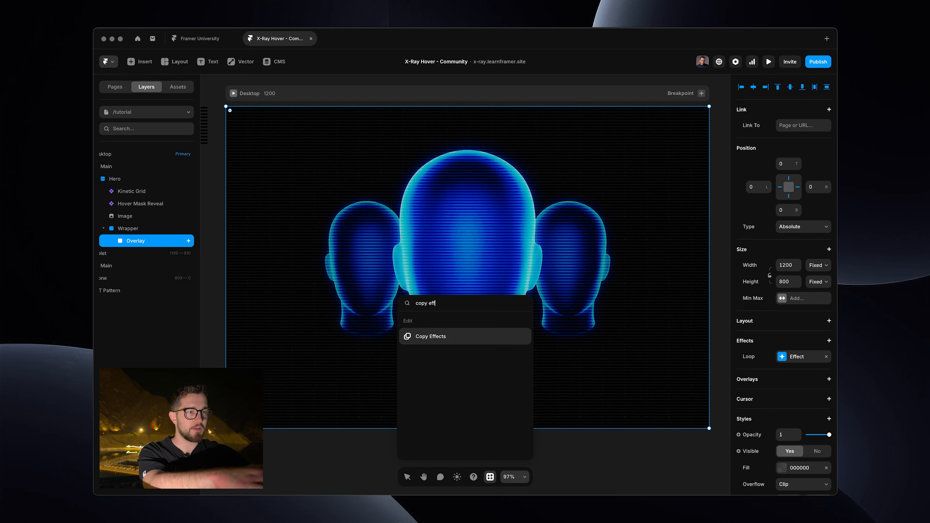
{"action": "key", "text": "Return"}
{"action": "left_click", "coordinate": [140, 229]}
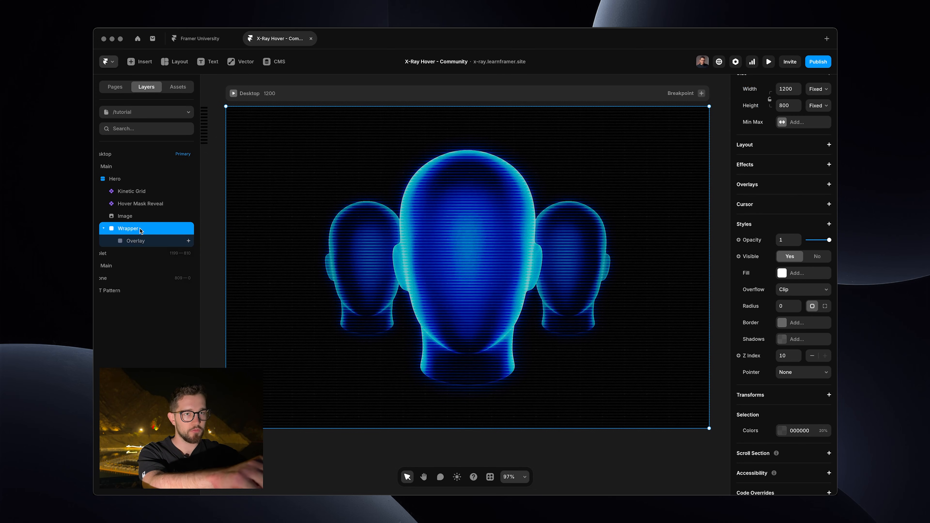
{"action": "key", "text": "super+k"}
{"action": "type", "text": "paste eff"}
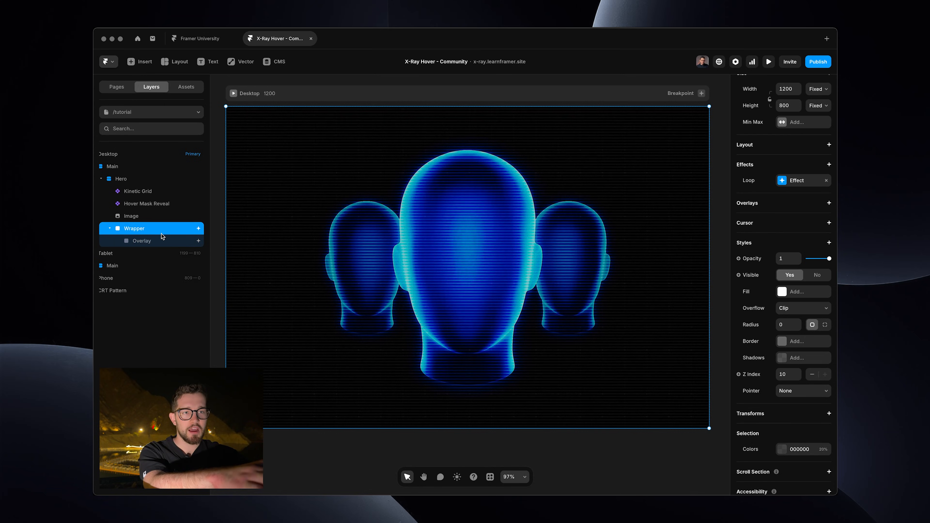
Reselect Overlay for its effects, then select Wrapper and hide the editor for a full-window view
{"action": "left_click", "coordinate": [160, 240]}
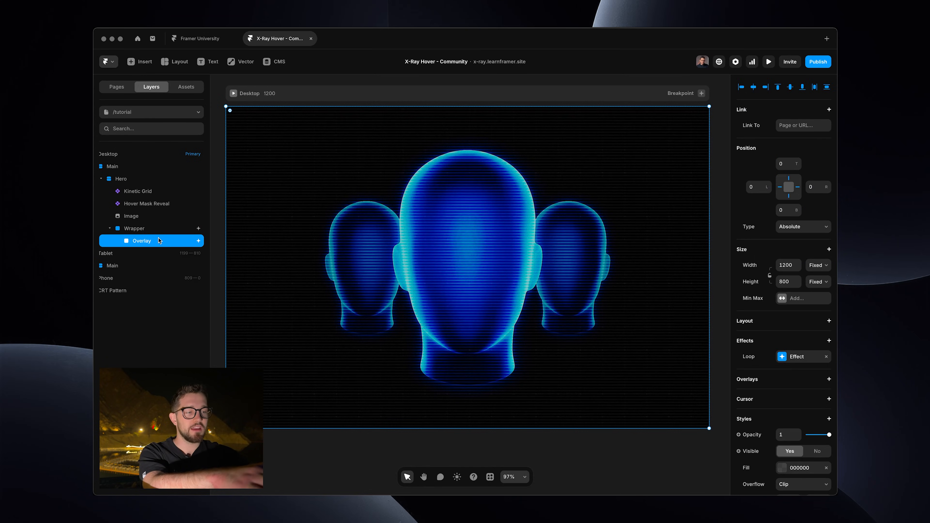
{"action": "key", "text": "super+k"}
{"action": "type", "text": "coop"}
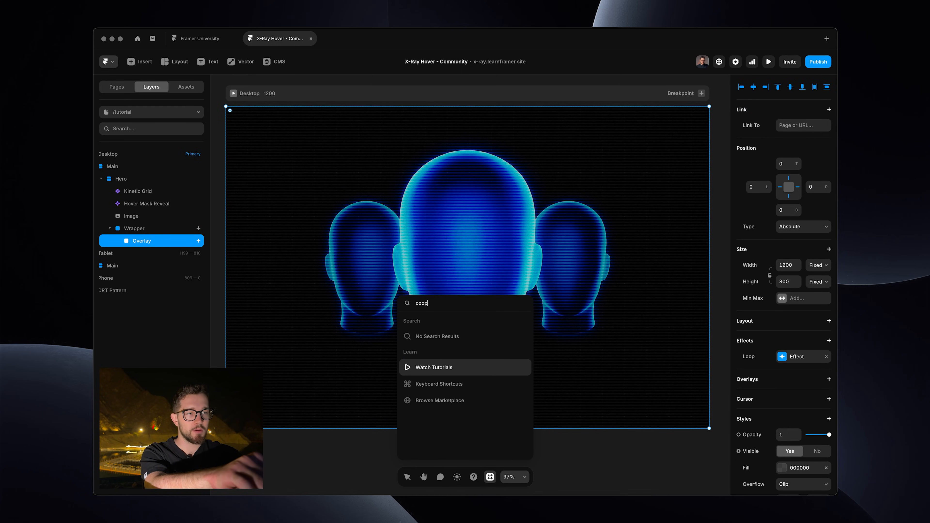
{"action": "type", "text": "y"}
{"action": "key", "text": "BackSpace"}
{"action": "key", "text": "BackSpace"}
{"action": "key", "text": "BackSpace"}
{"action": "key", "text": "BackSpace"}
{"action": "key", "text": "Escape"}
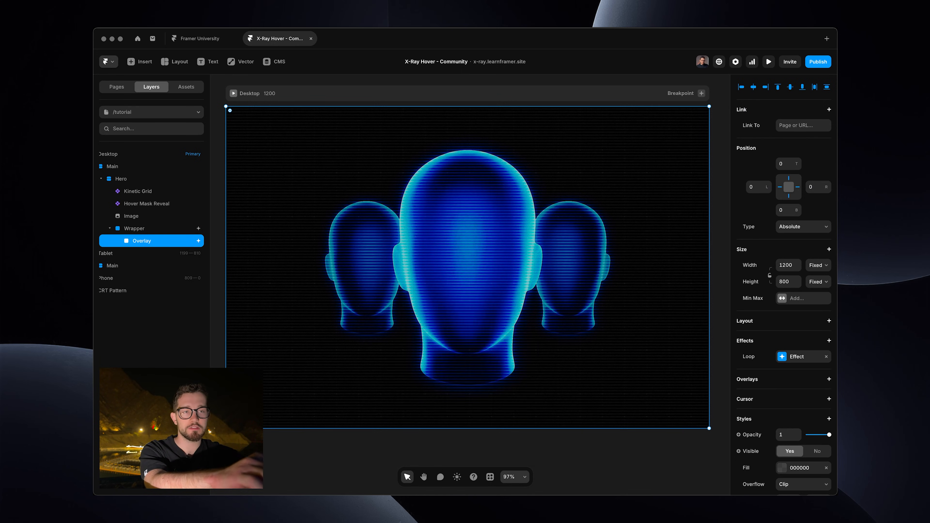
{"action": "left_click", "coordinate": [154, 233]}
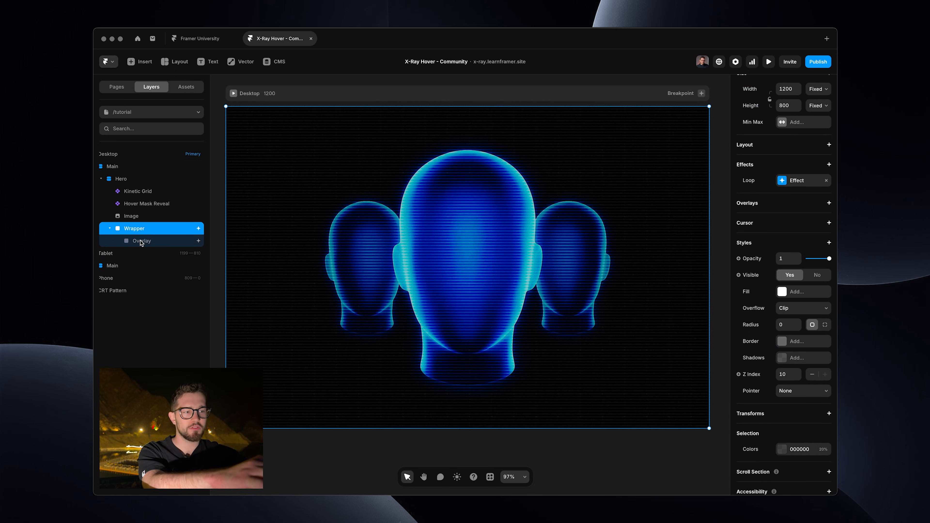
{"action": "key", "text": "super+backslash"}
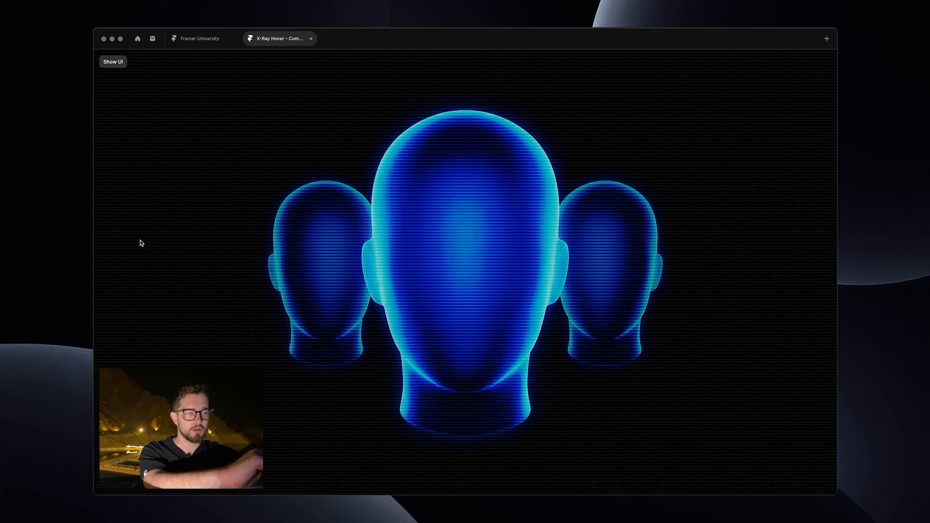
Set Wrapper's loop to a 1.9 s spring with 0.4 s delay, then test the hover full-window
{"action": "key", "text": "super+backslash"}
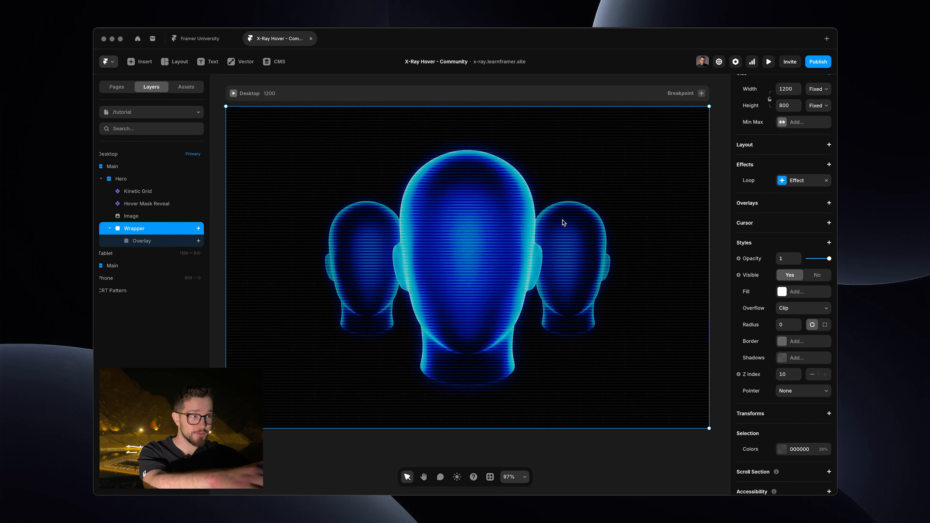
{"action": "left_click", "coordinate": [795, 180]}
{"action": "left_click", "coordinate": [678, 337]}
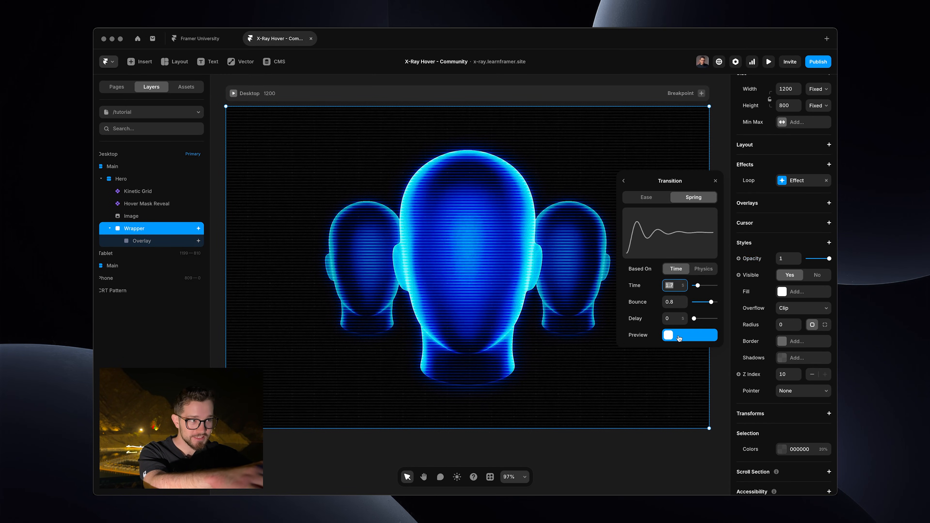
{"action": "left_click", "coordinate": [670, 316]}
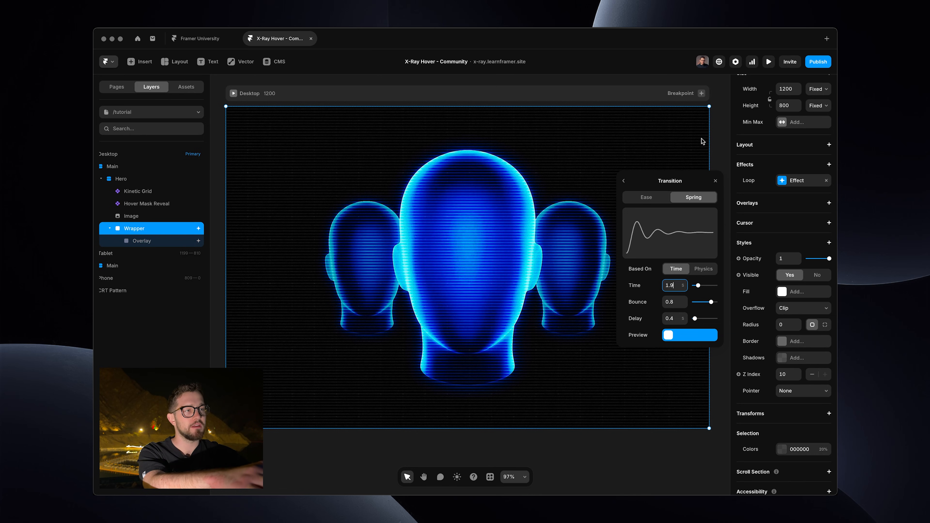
{"action": "left_click", "coordinate": [718, 149]}
{"action": "key", "text": "super+backslash"}
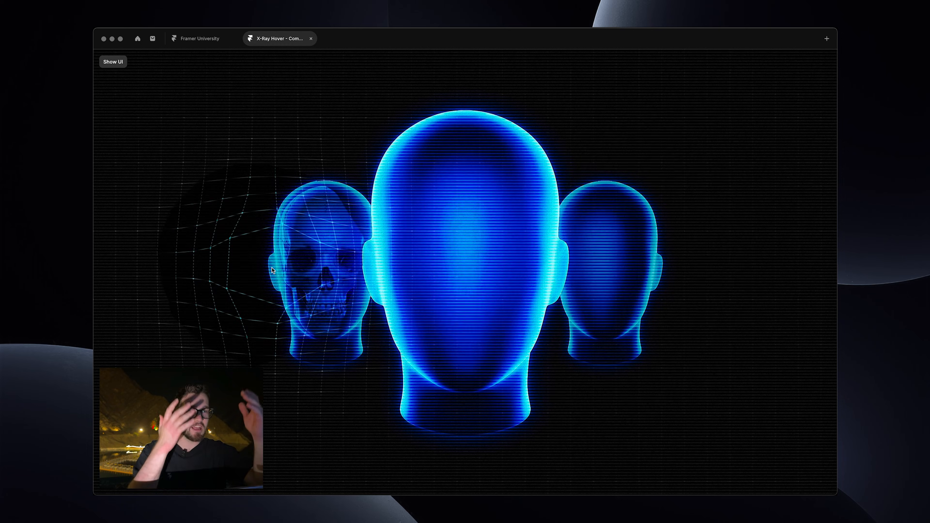
Exit the preview, push the site update, and visit x-ray.learnframer.site
{"action": "key", "text": "Escape"}
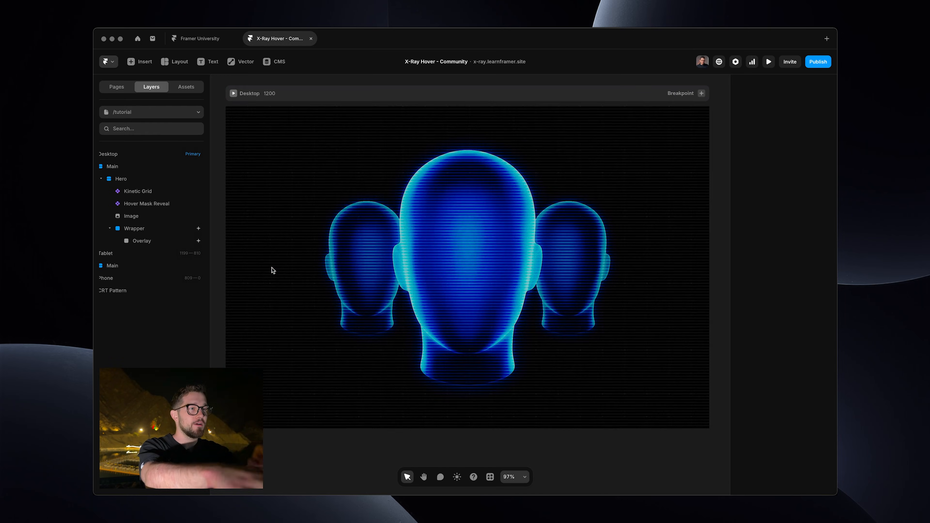
{"action": "left_click", "coordinate": [812, 62]}
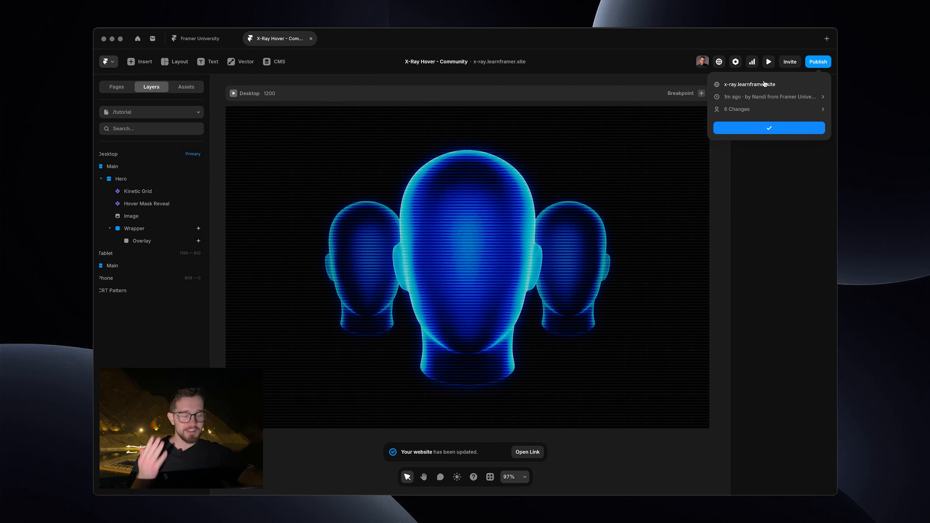
{"action": "left_click", "coordinate": [764, 83]}
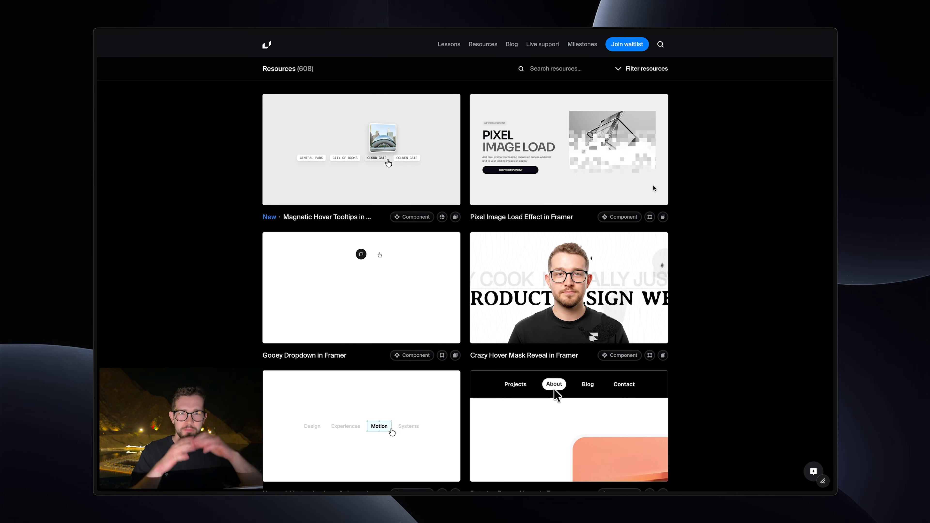
{"action": "scroll", "coordinate": [679, 196], "scroll_direction": "down", "scroll_amount": 10}
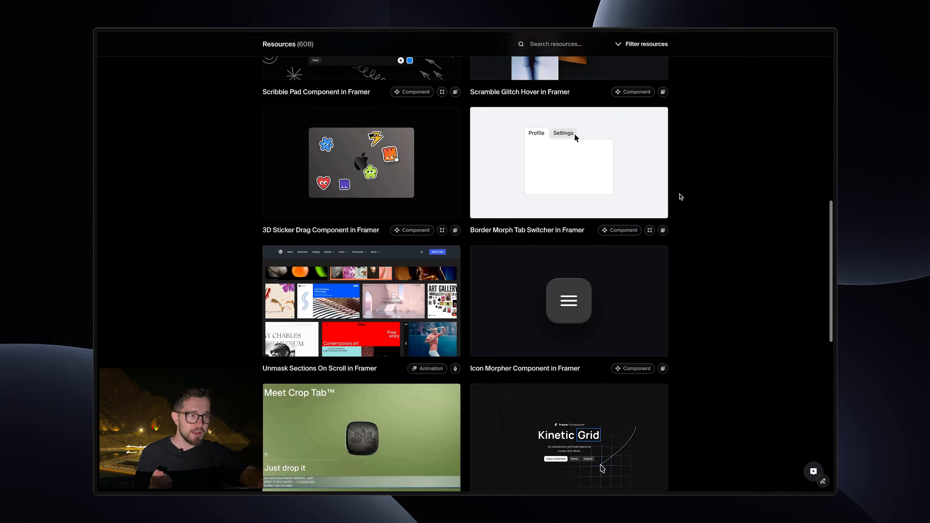
{"action": "scroll", "coordinate": [680, 197], "scroll_direction": "down", "scroll_amount": 15}
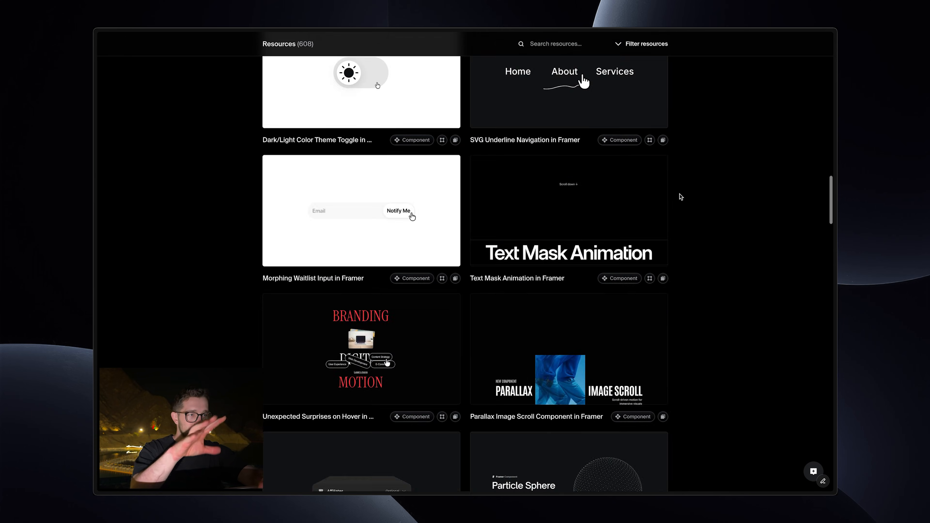
{"action": "scroll", "coordinate": [681, 197], "scroll_direction": "down", "scroll_amount": 20}
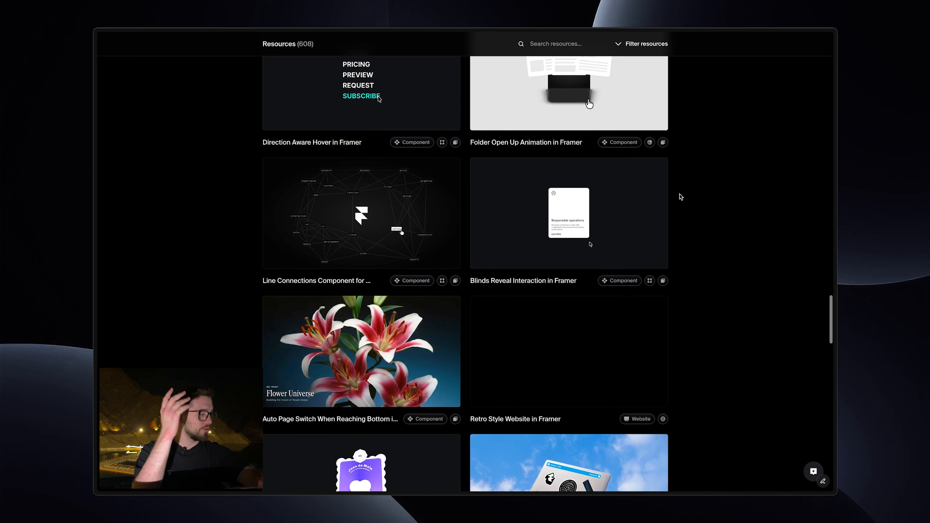
{"action": "scroll", "coordinate": [680, 197], "scroll_direction": "down", "scroll_amount": 3}
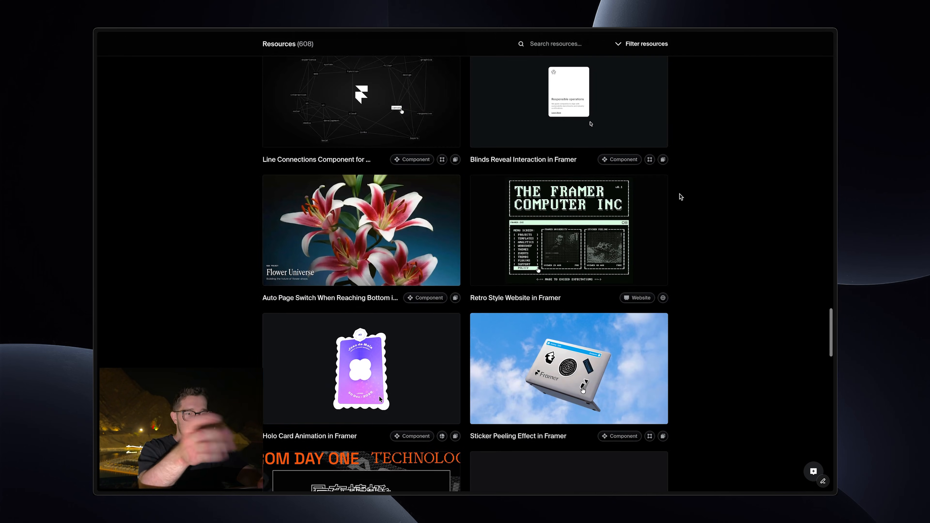